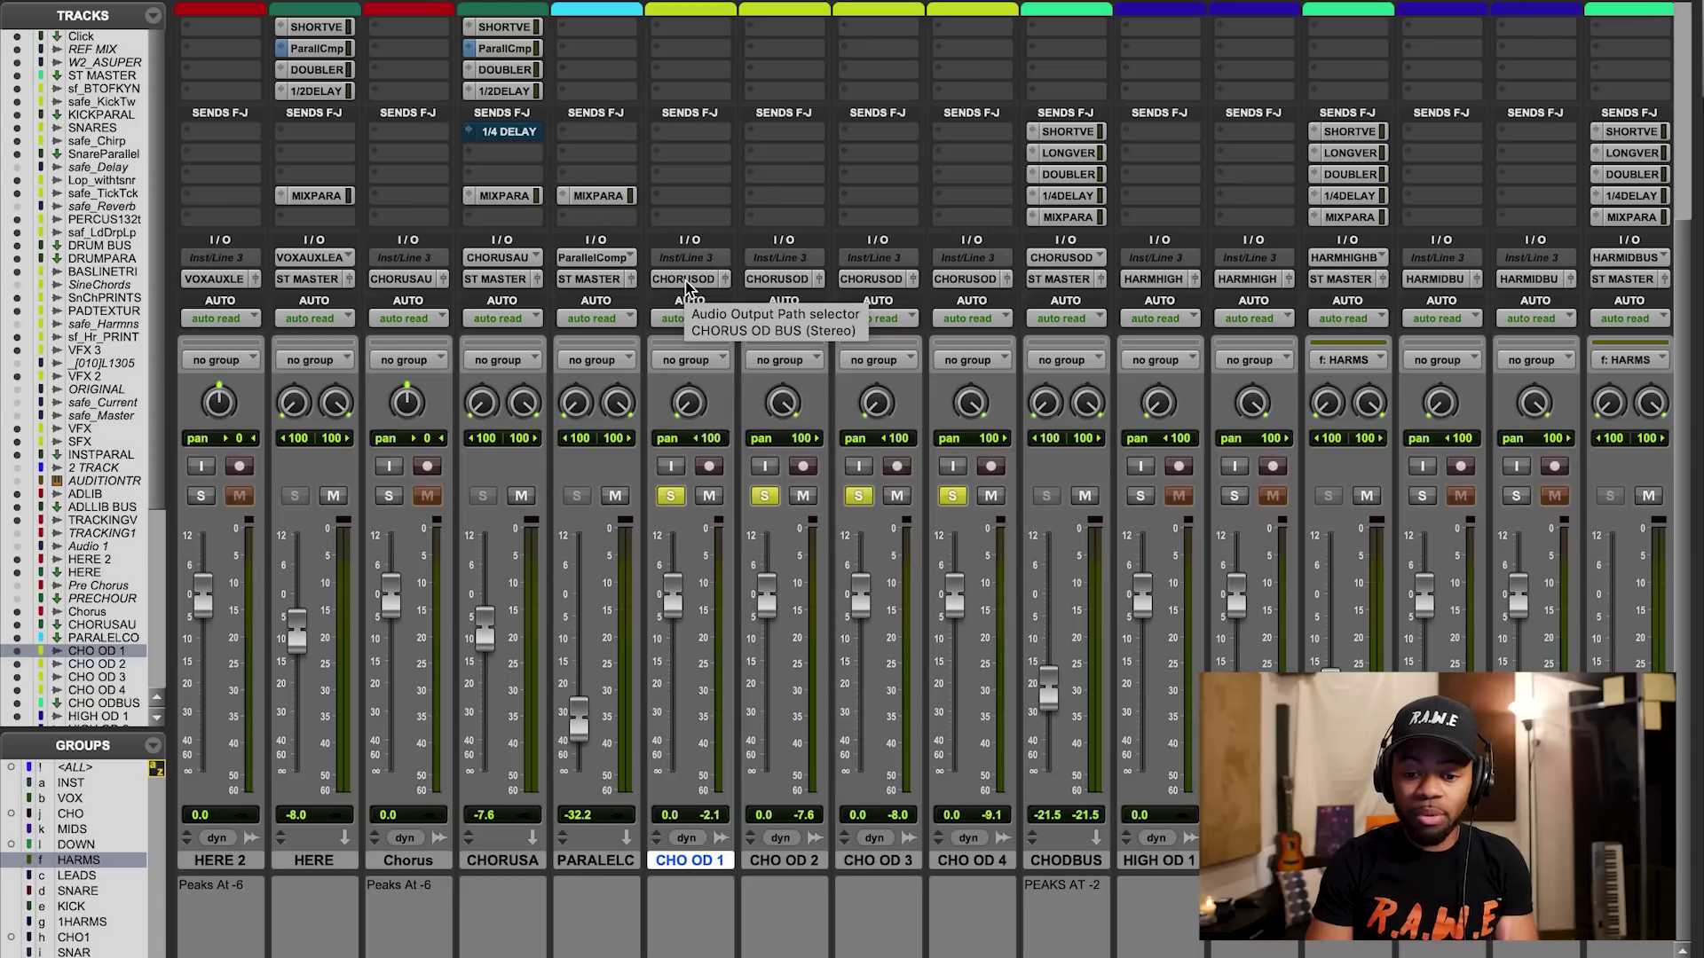
Route the output of the CHO OD 1 track to CHORUS OD BUS (Stereo)
mouse_move(691, 301)
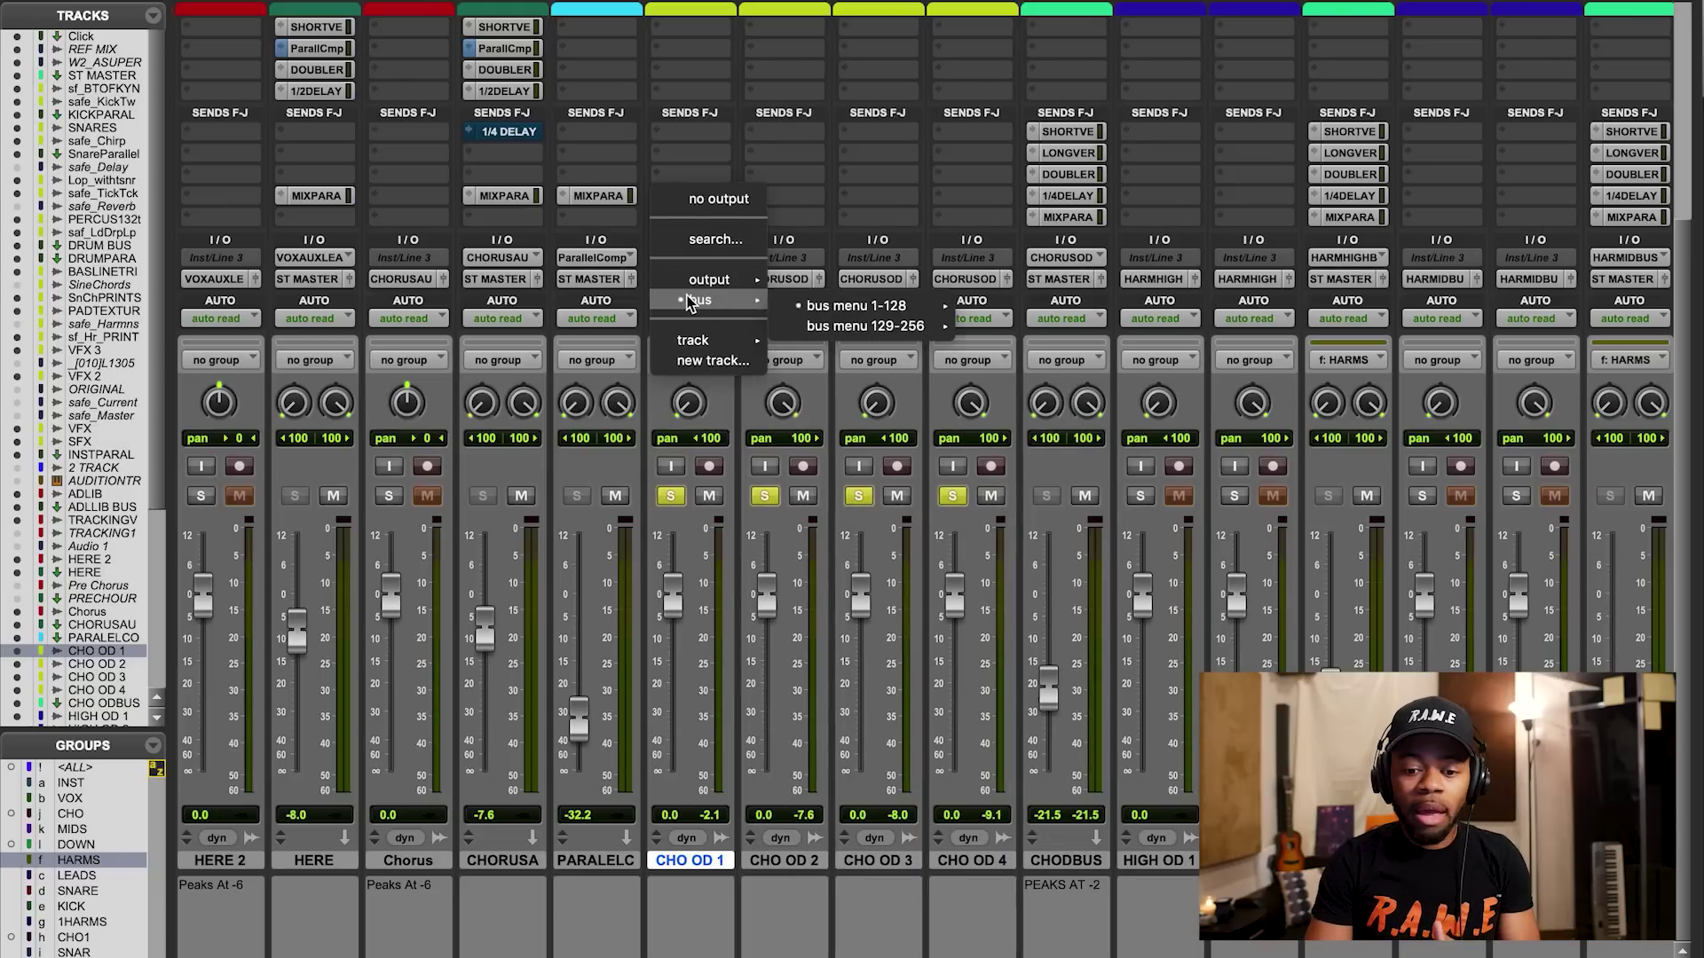
mouse_move(856, 305)
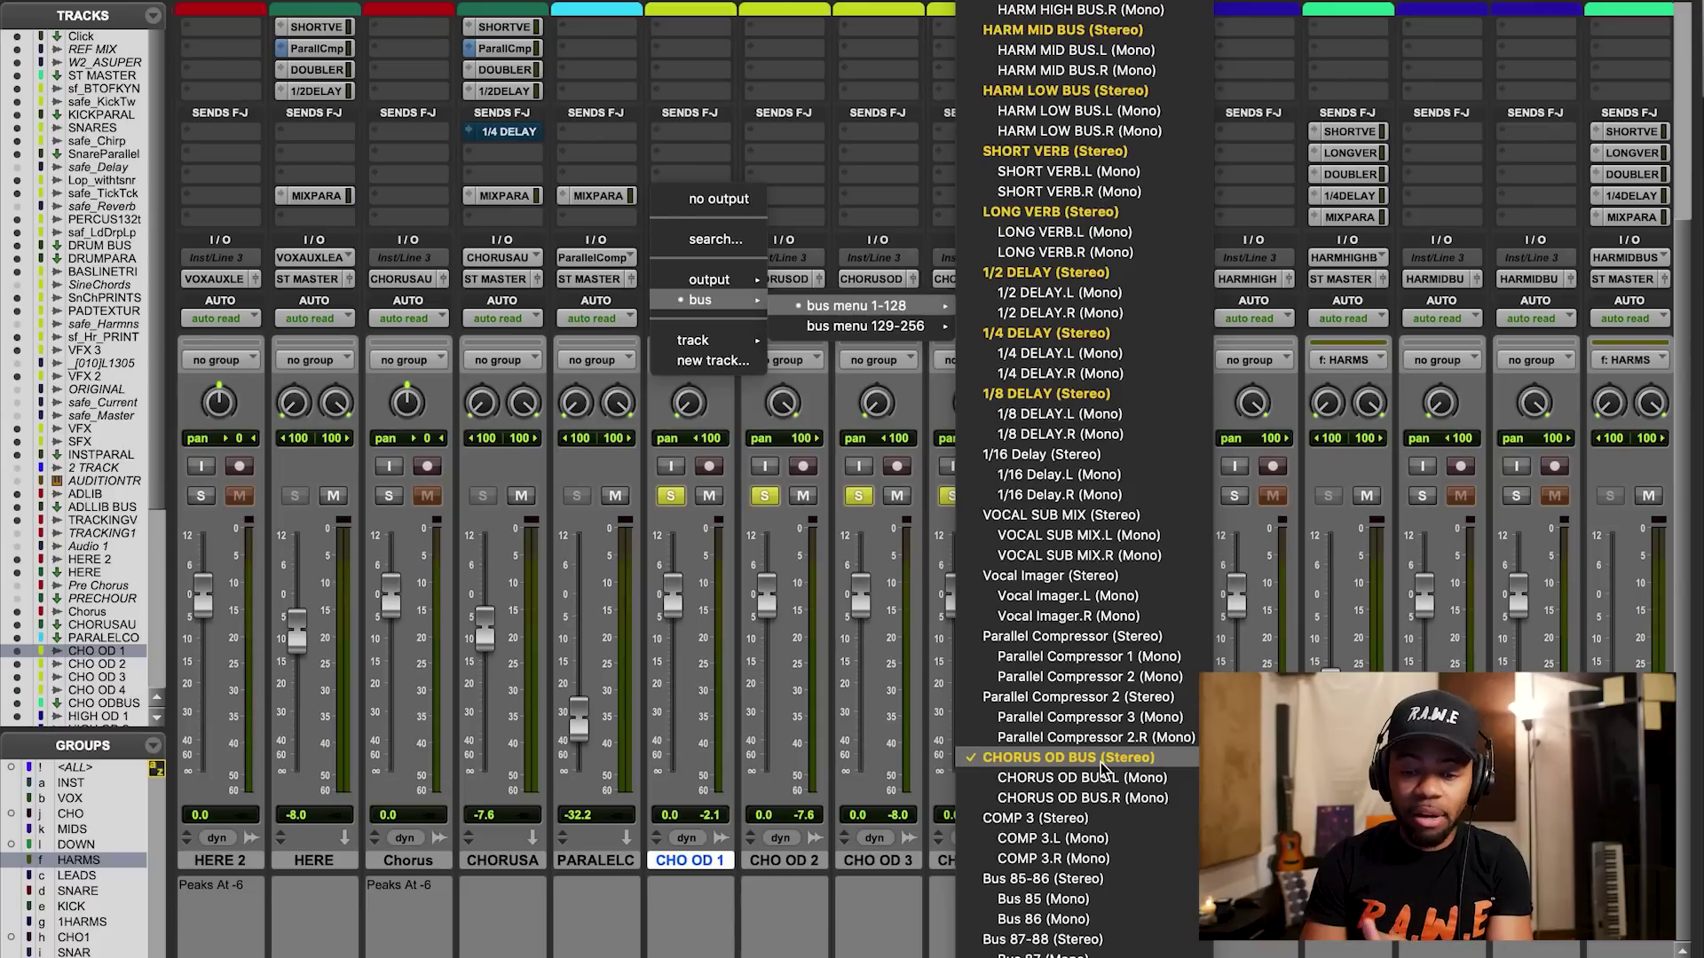
click(1100, 758)
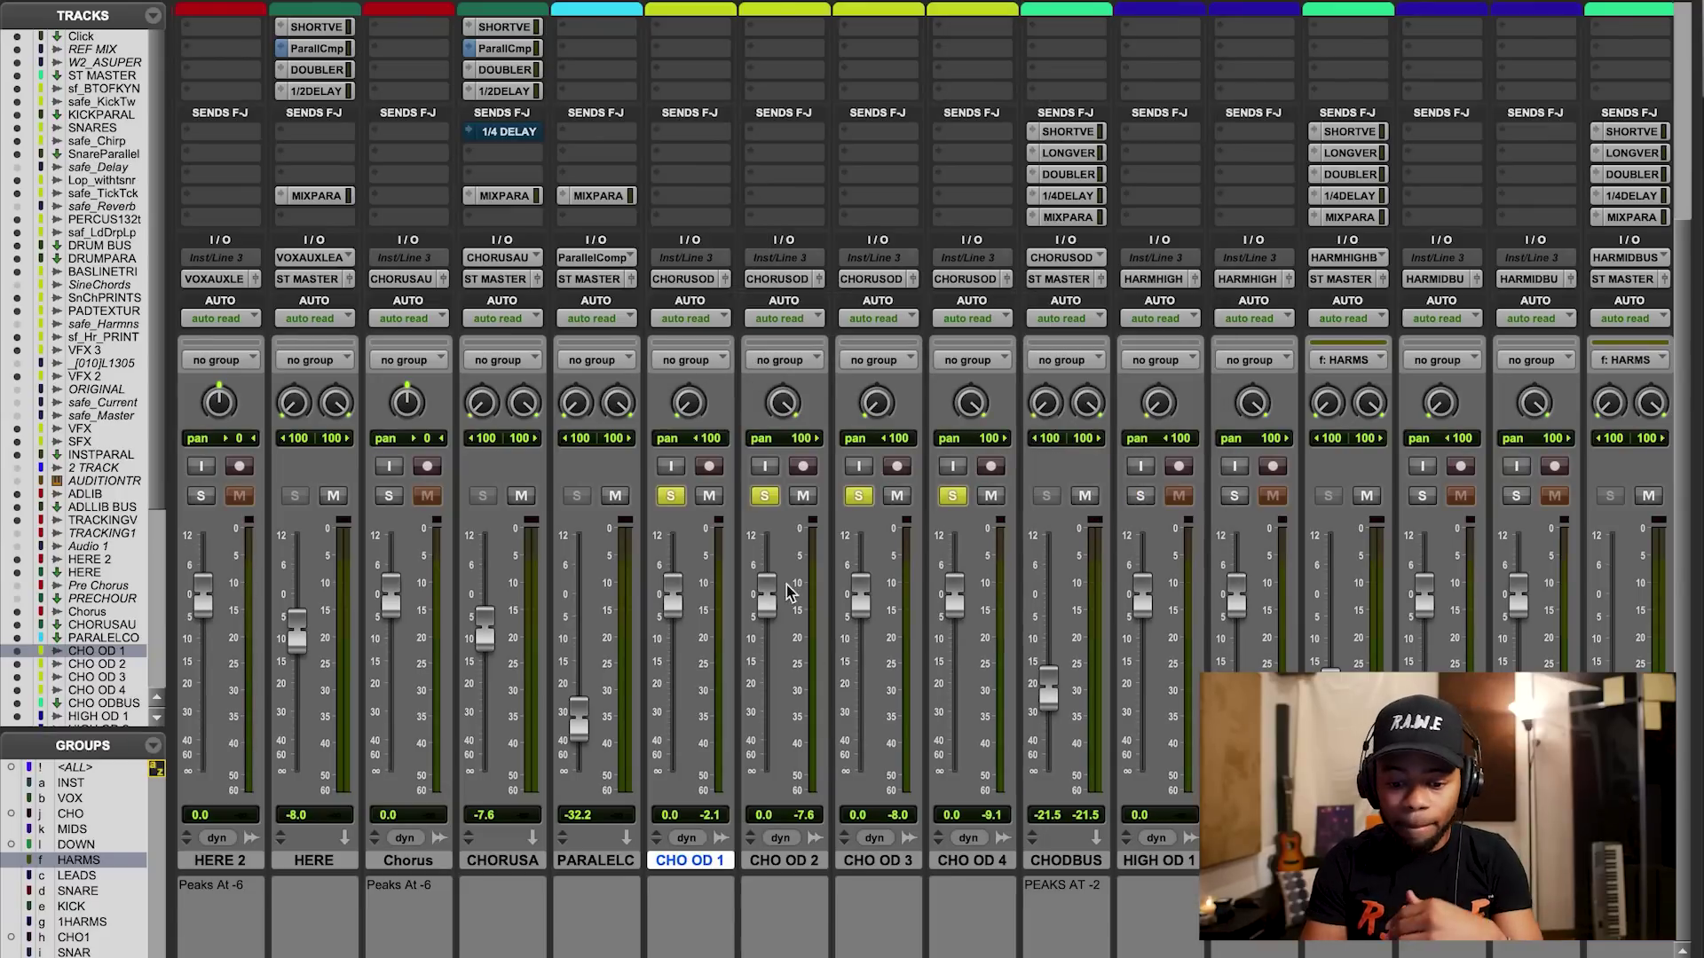
Review the bus output choices of the CHO OD 1 and CHO OD 2 tracks without changing them
click(695, 284)
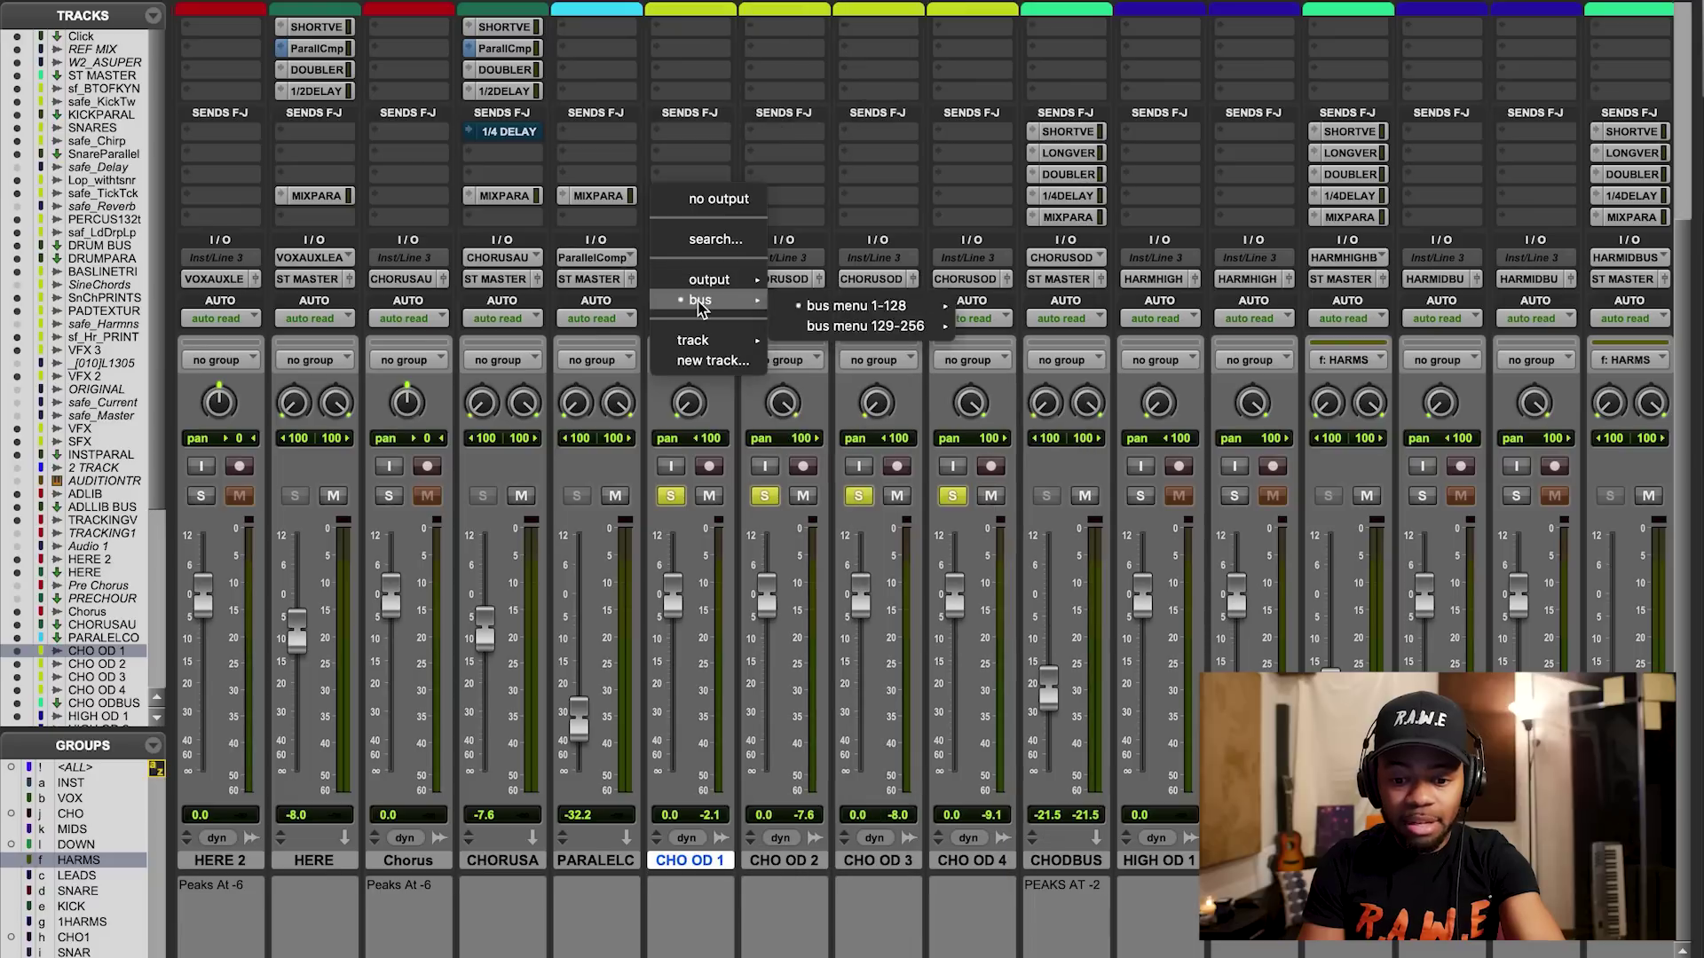
click(626, 311)
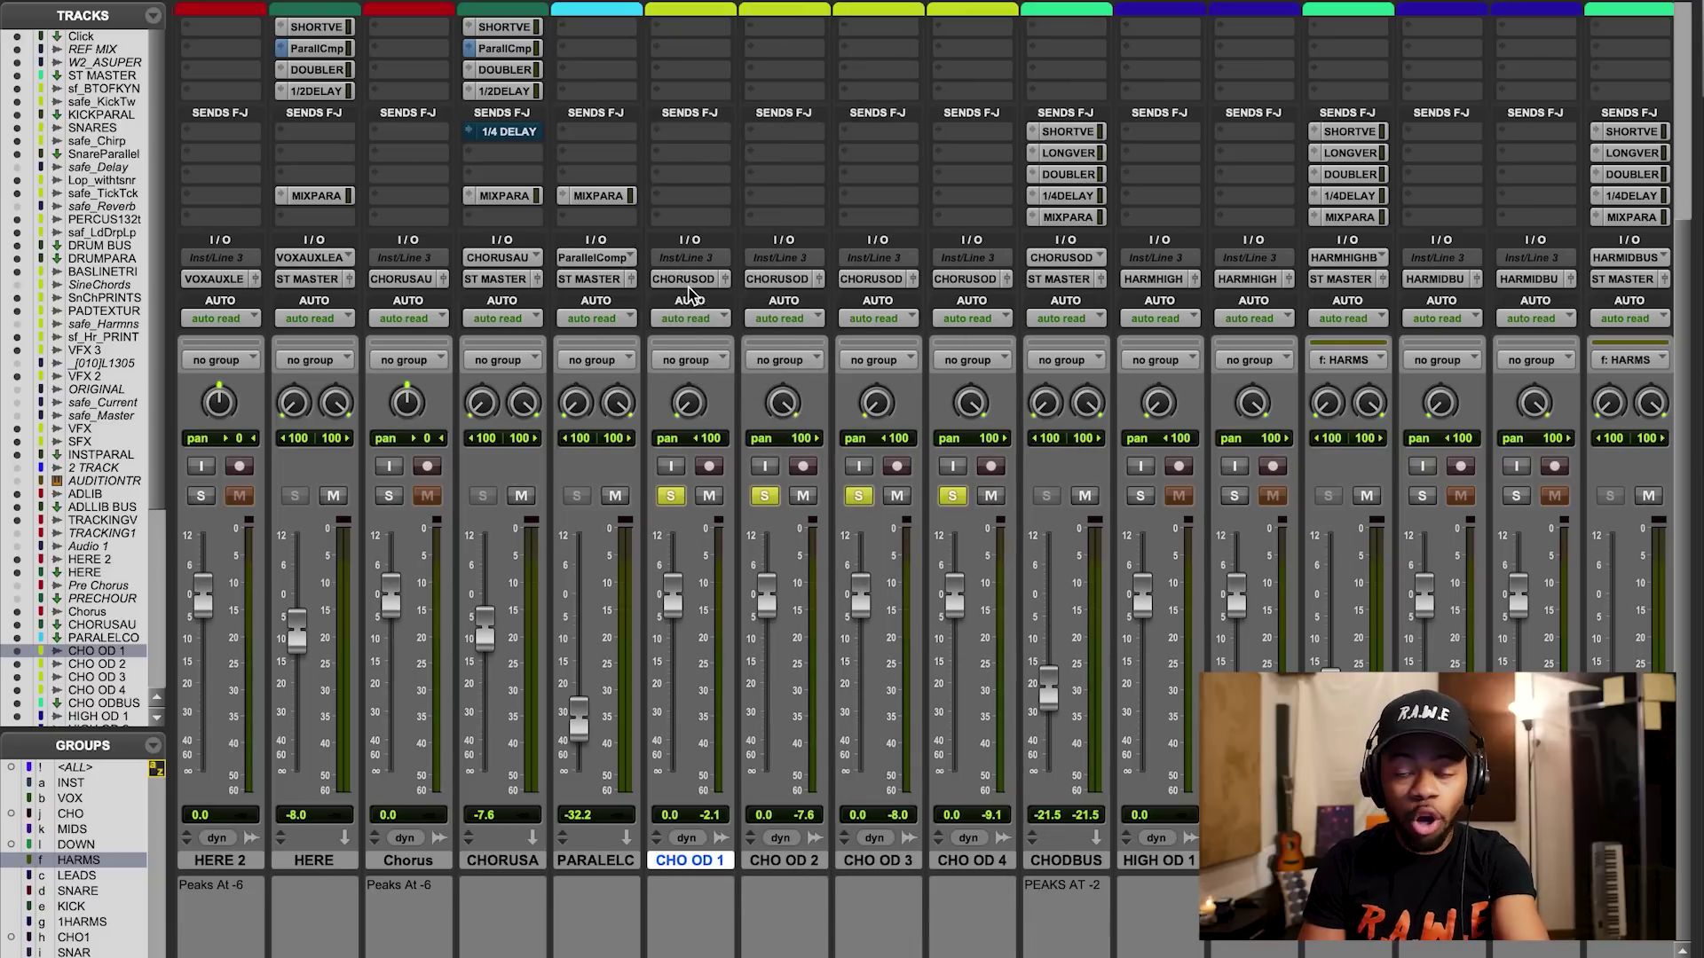
click(799, 286)
mouse_move(825, 300)
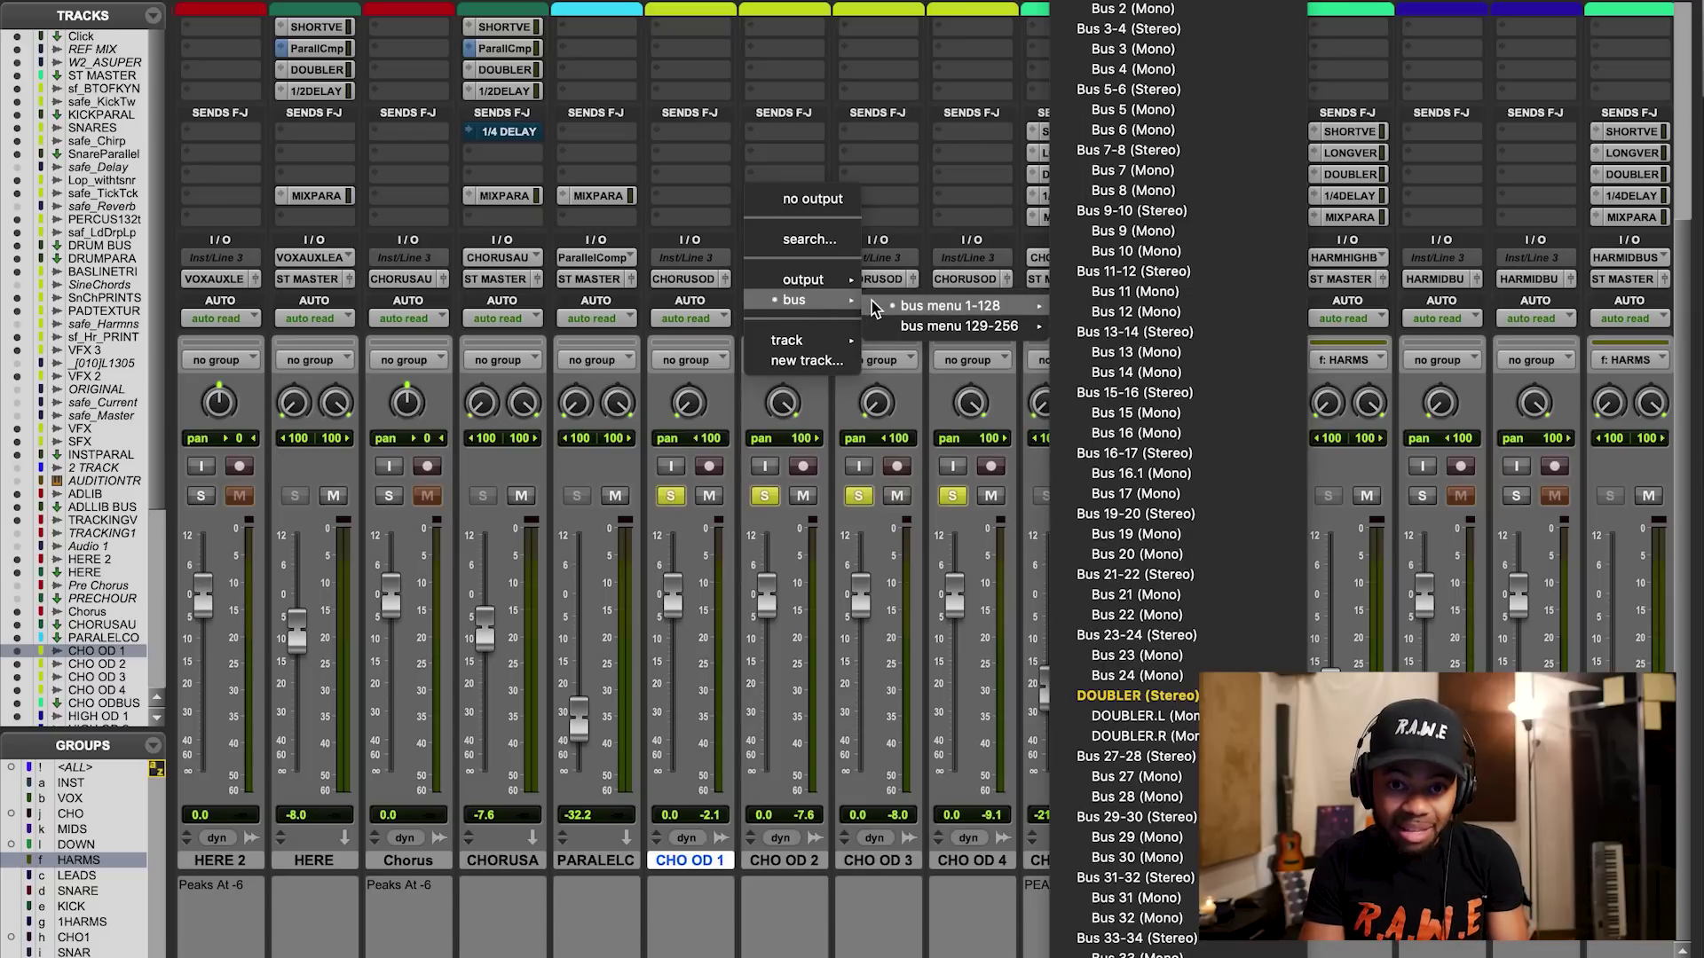
click(860, 395)
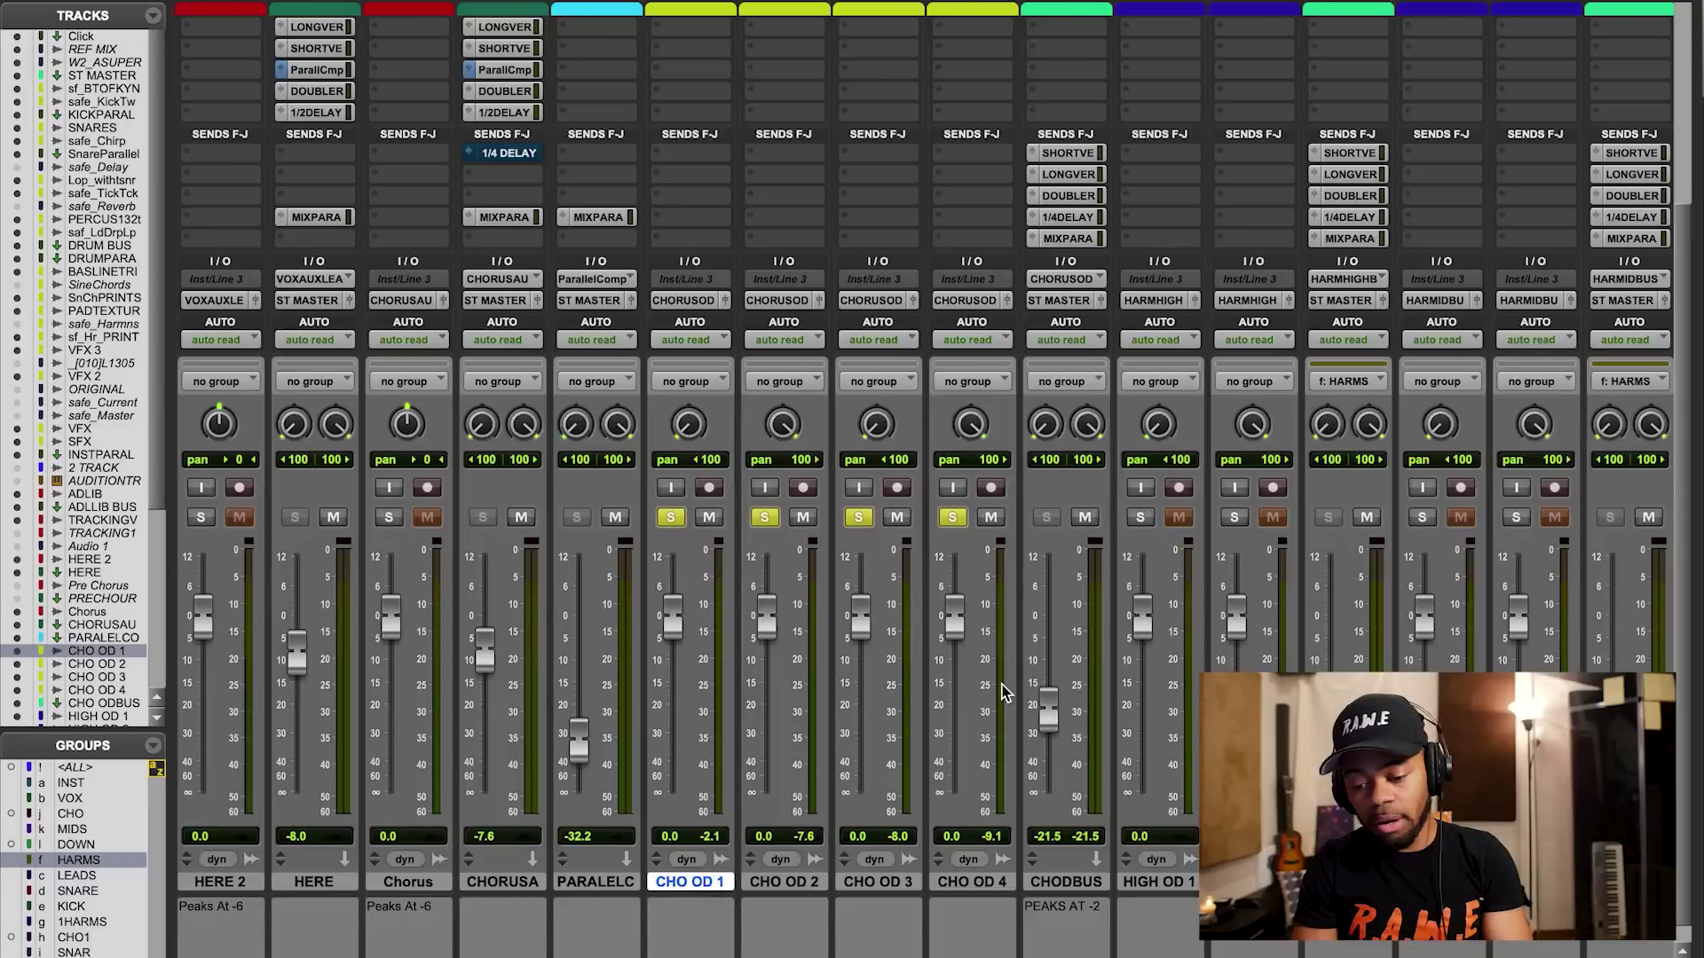
Examine the inserts and sends of the chorus overdub bus track and dismiss the new stereo Aux Input track setup
scroll(1003, 692, up, 2)
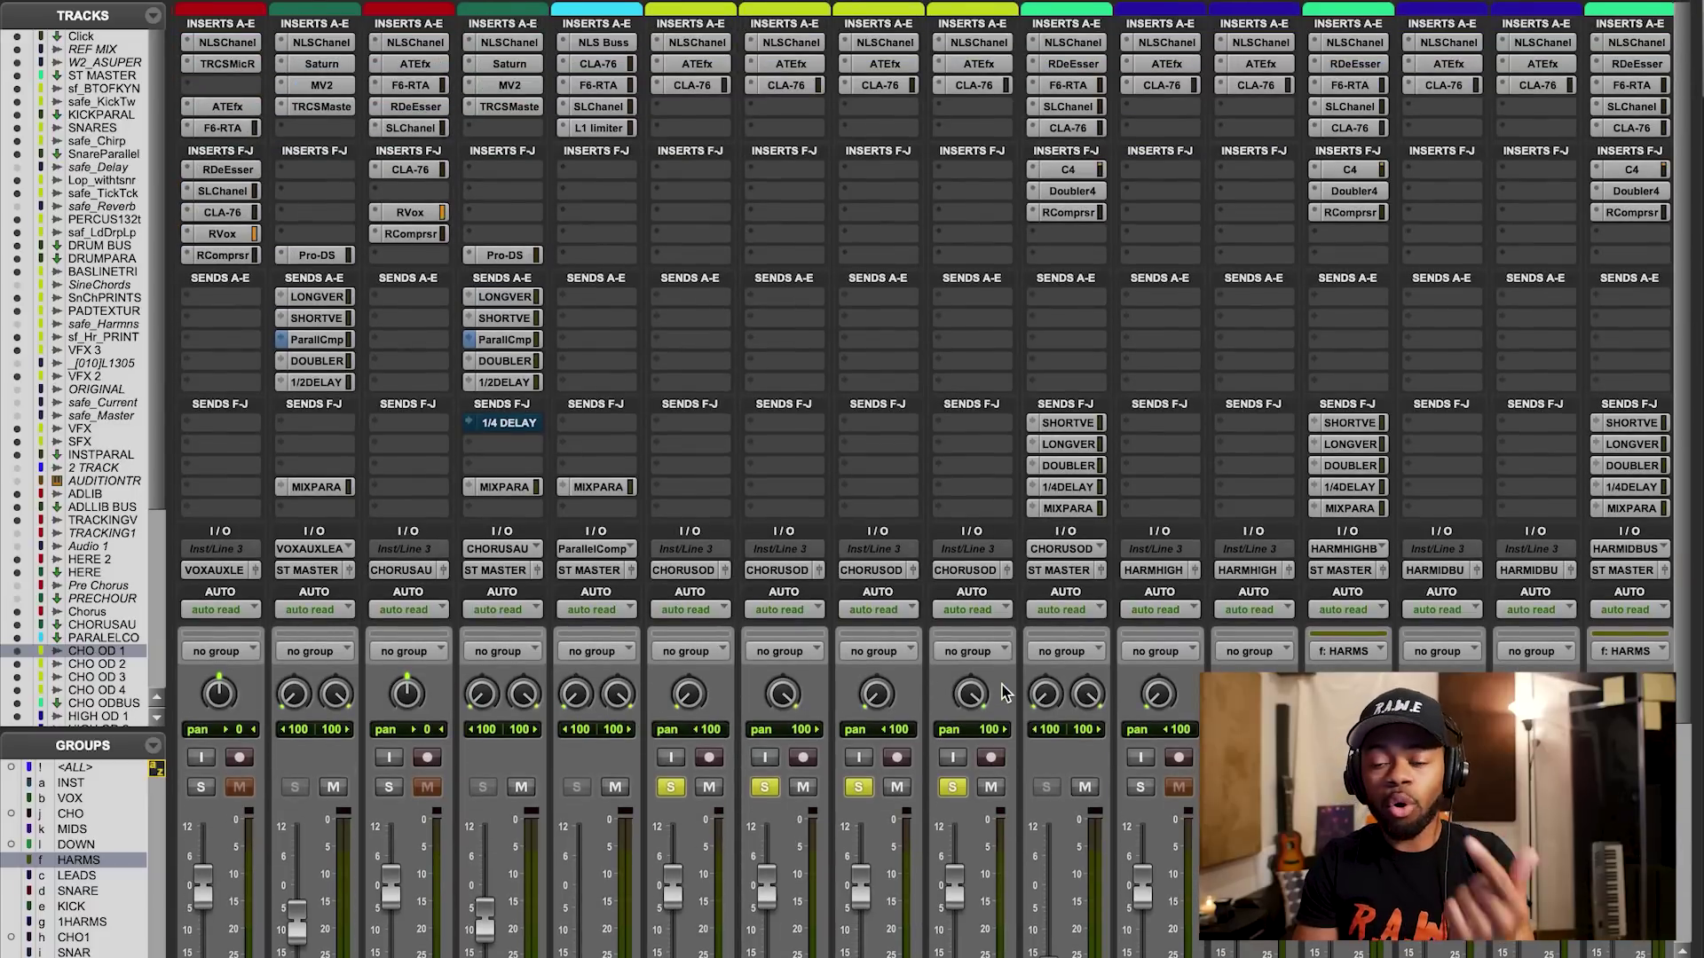
scroll(1003, 692, down, 6)
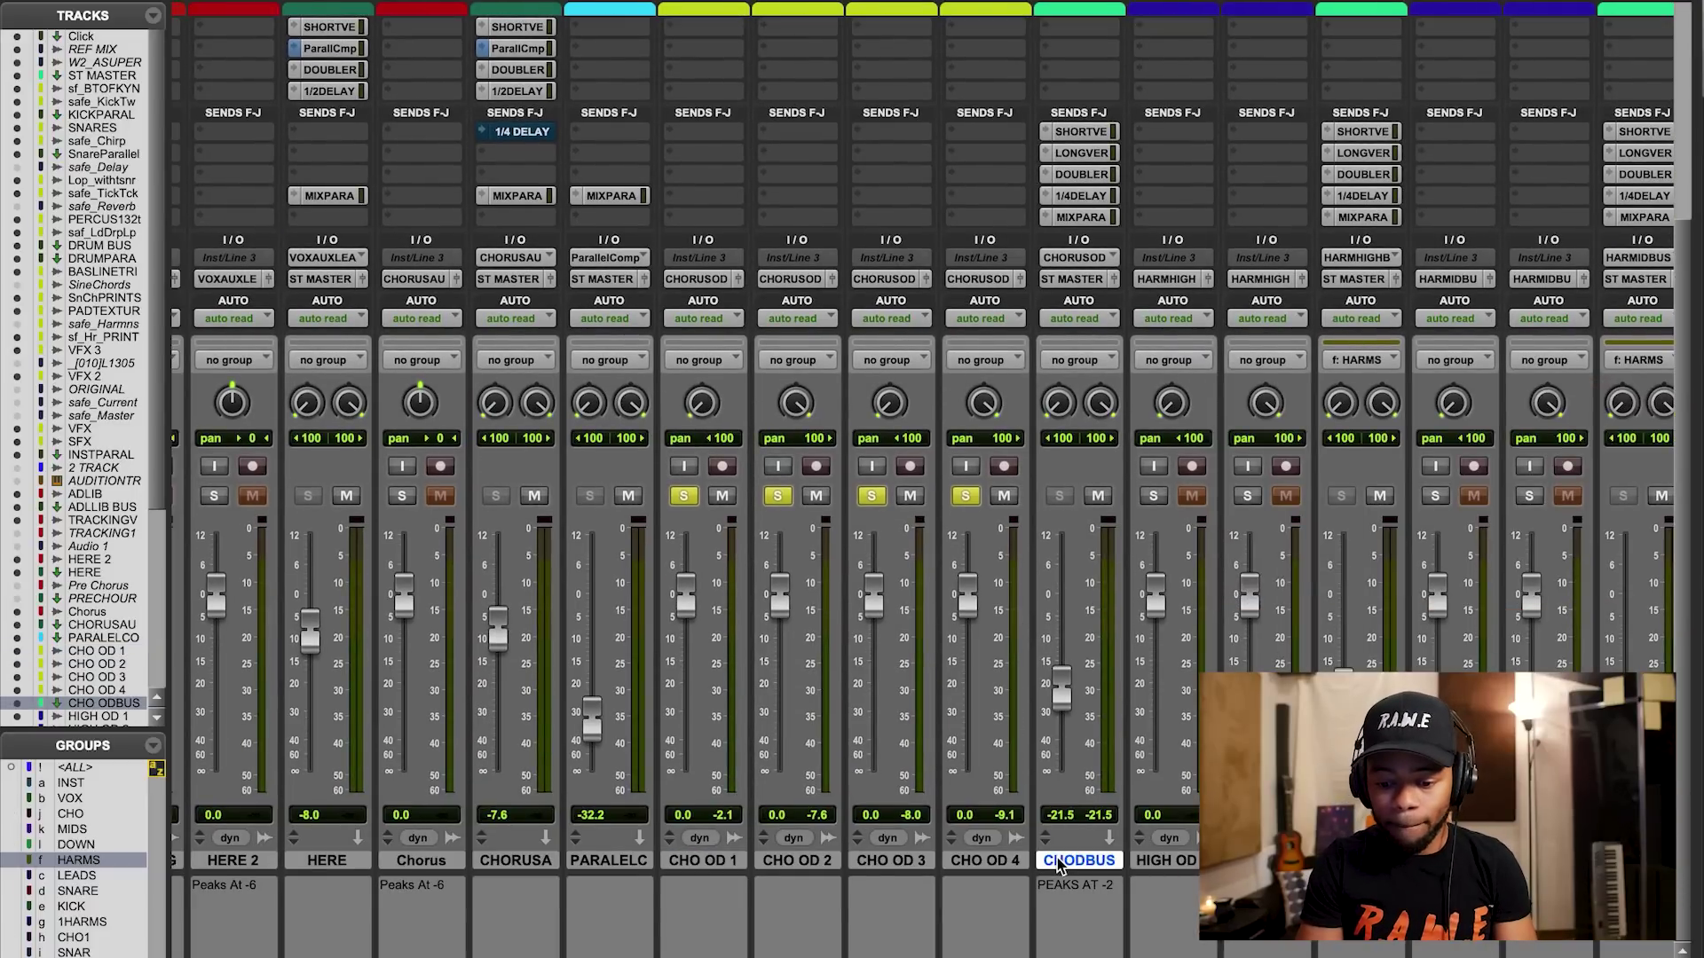
scroll(1119, 653, up, 6)
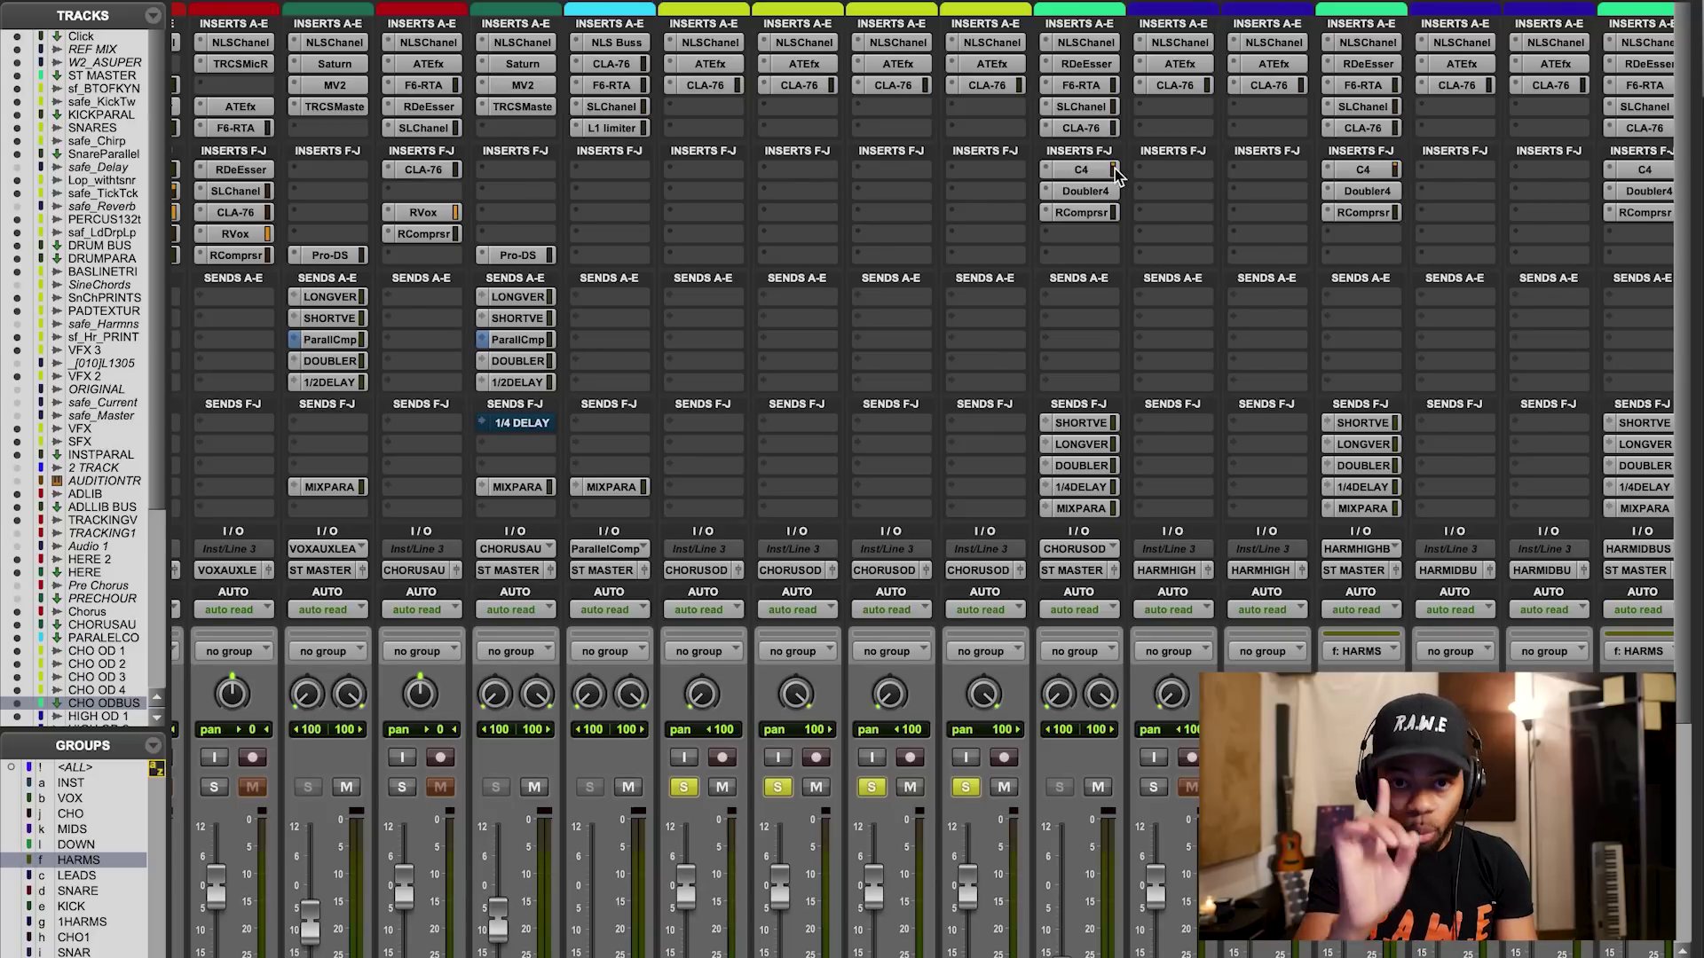
scroll(1115, 169, down, 6)
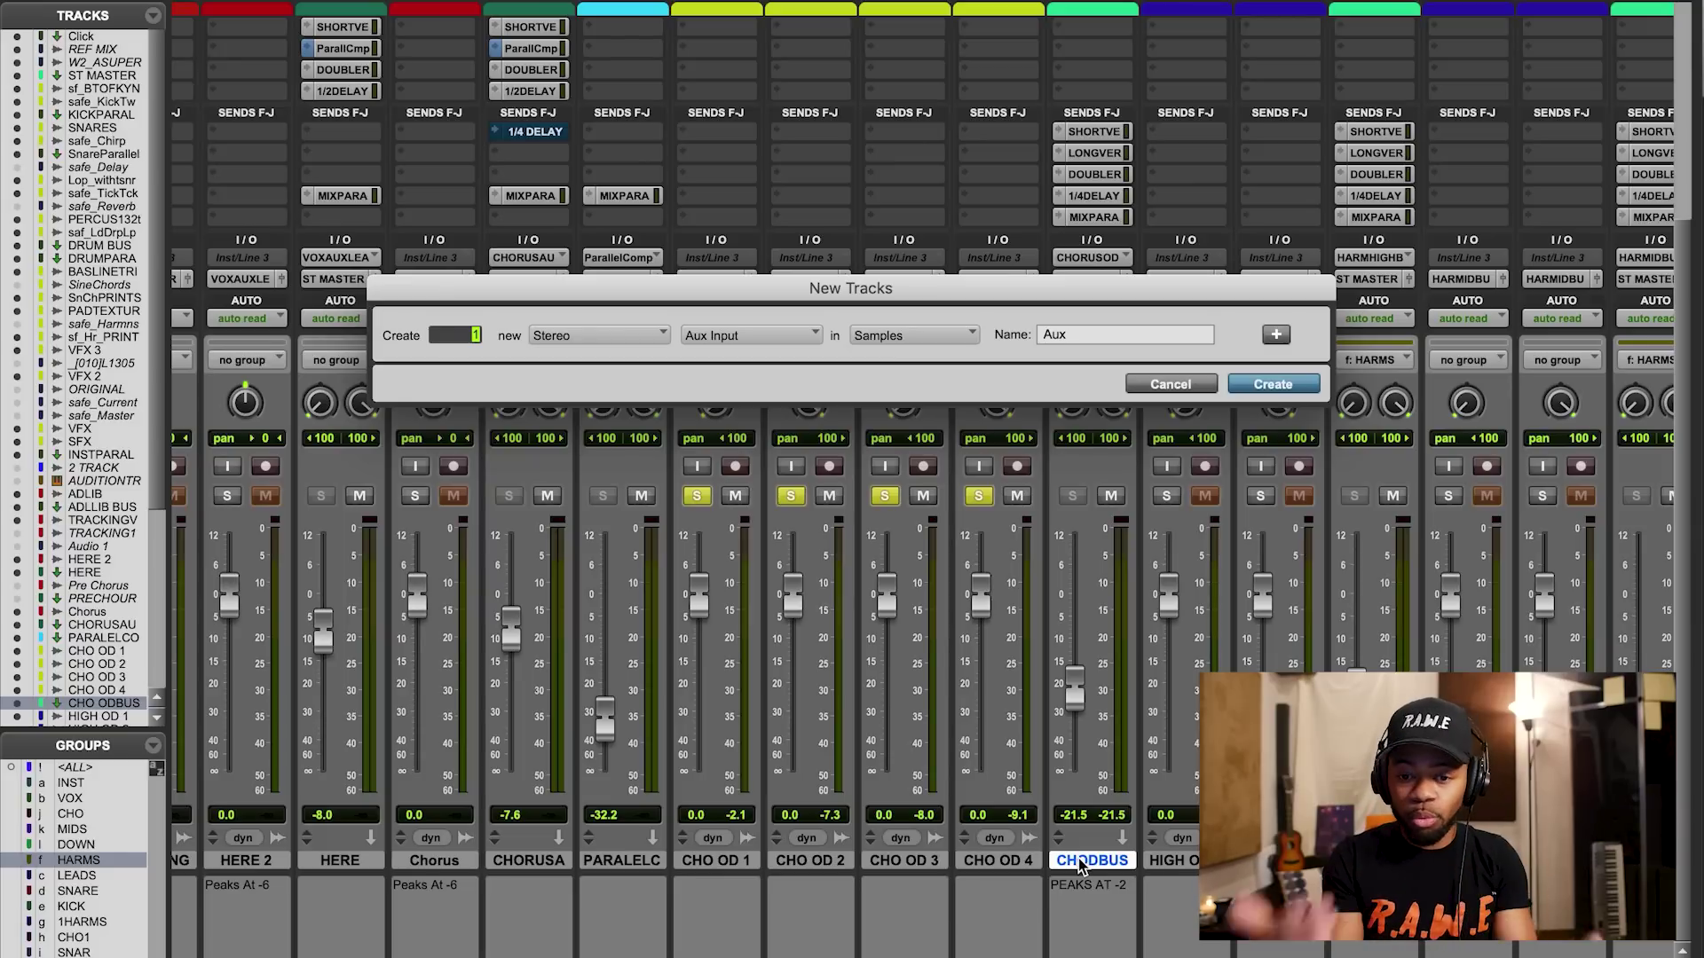
click(1195, 384)
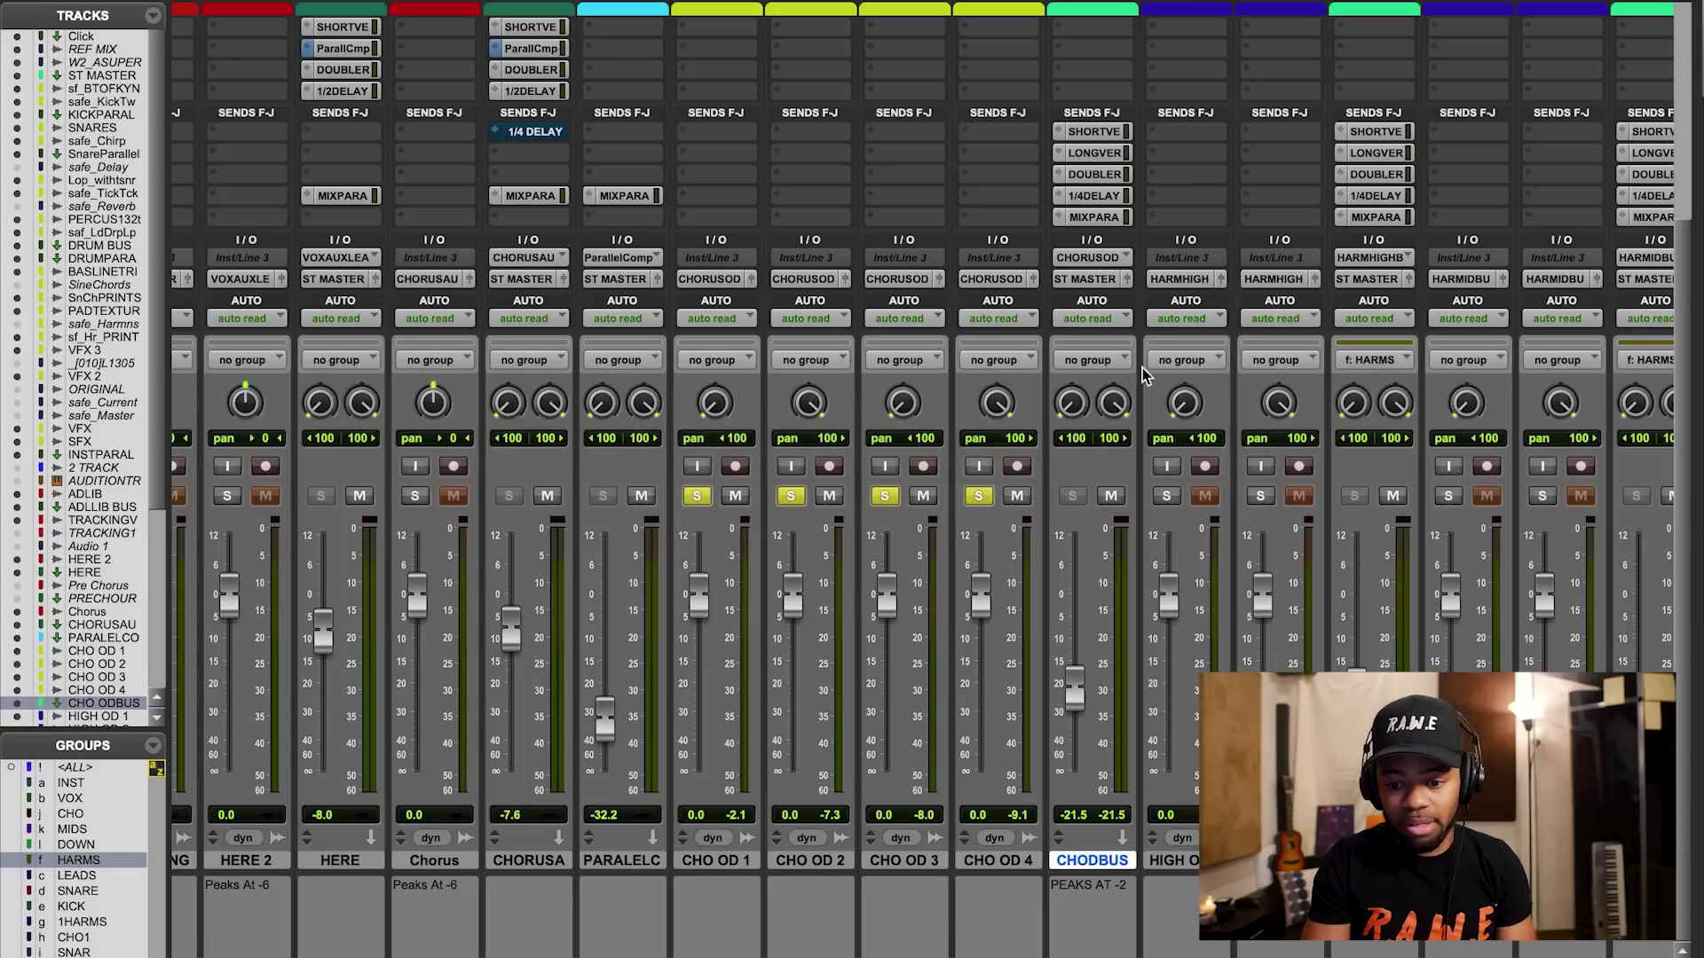
Check the input bus choices of the chorus overdub bus track without reassigning it
click(1080, 259)
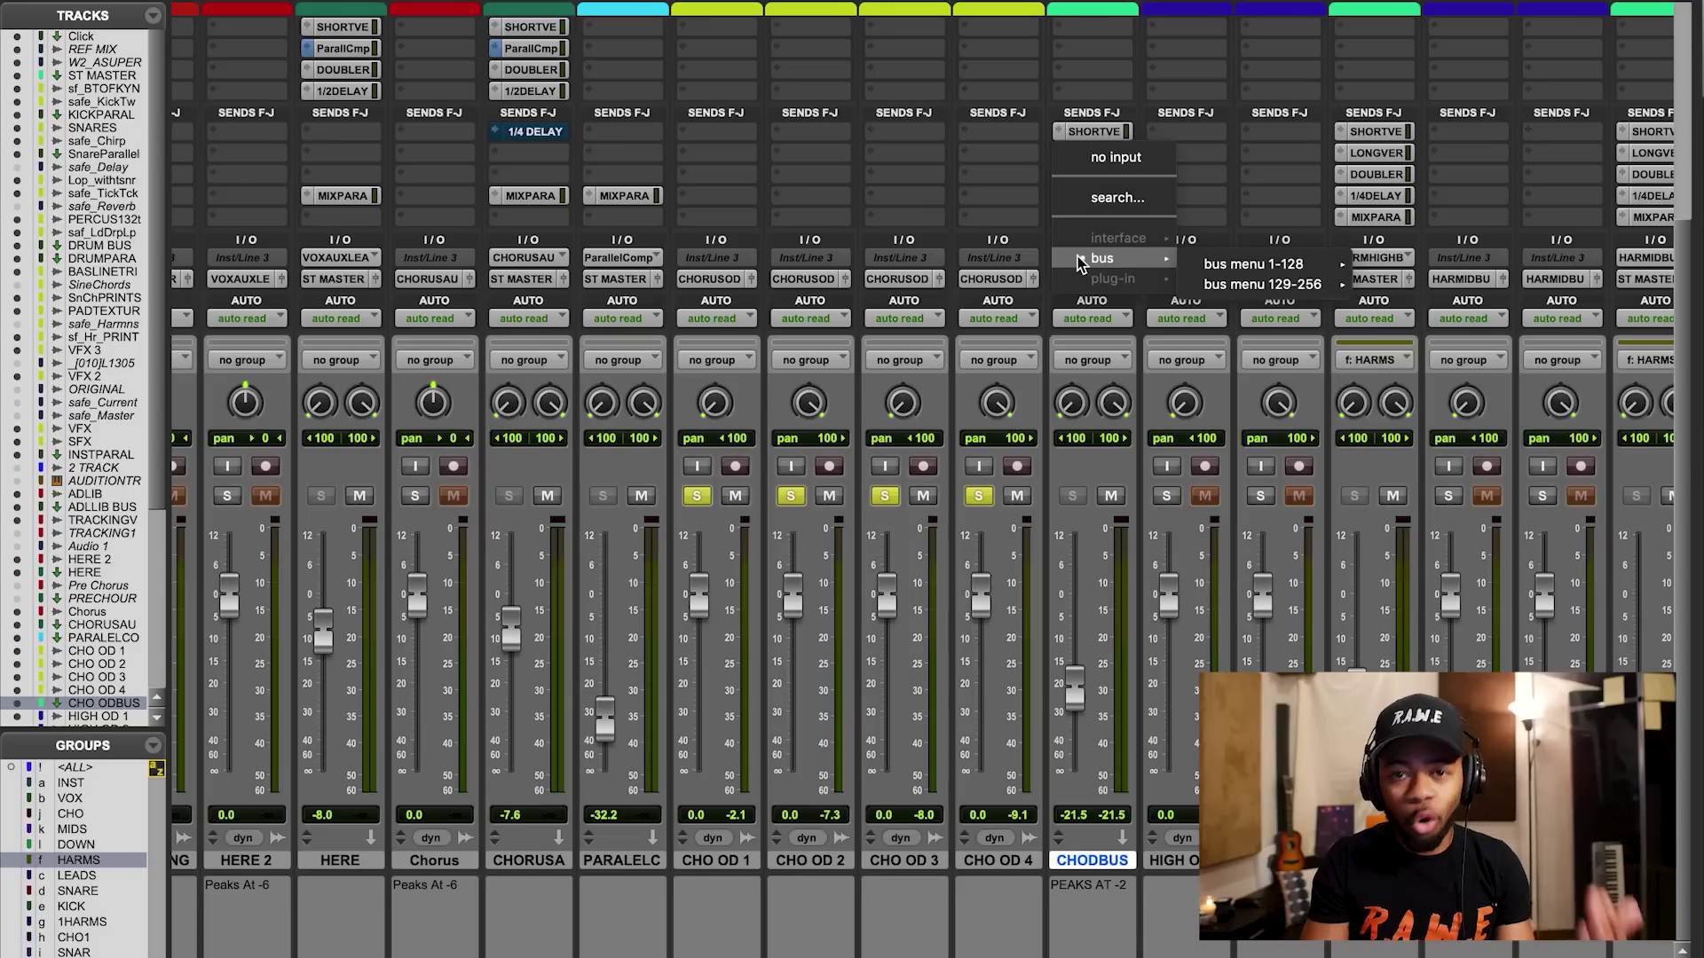
click(958, 213)
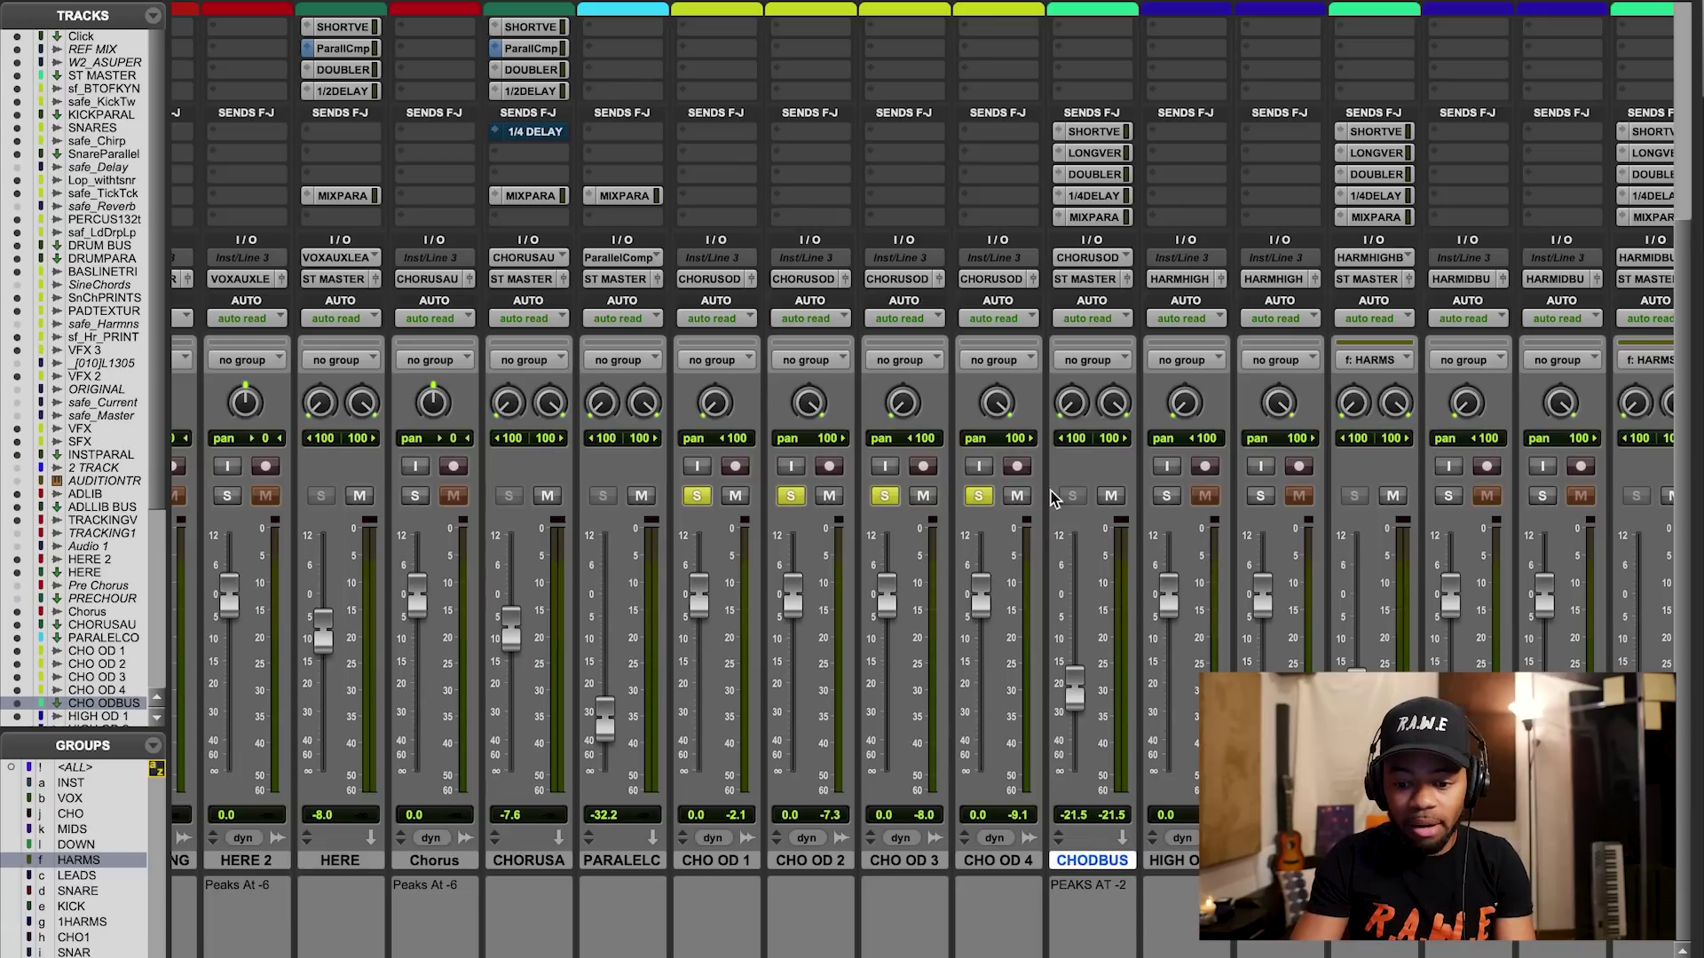
click(1010, 461)
click(1048, 429)
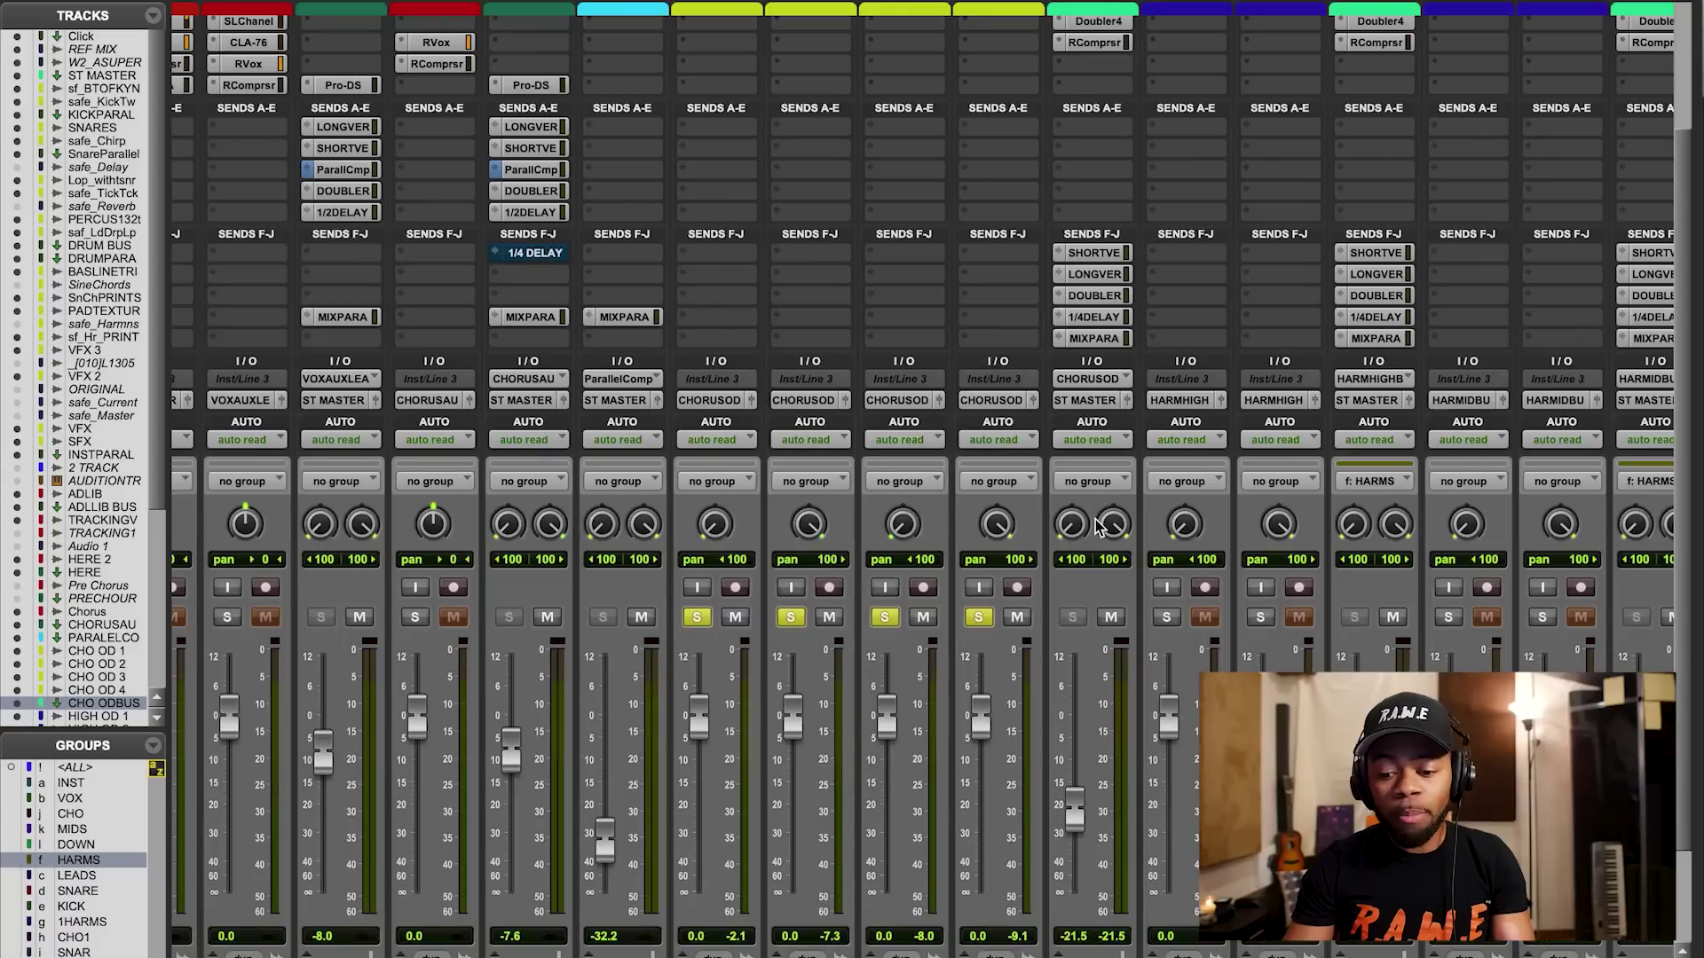
Open the SHORT VERB send of the chorus overdub bus and look over the reverb and delay return tracks
scroll(1098, 571, down, 3)
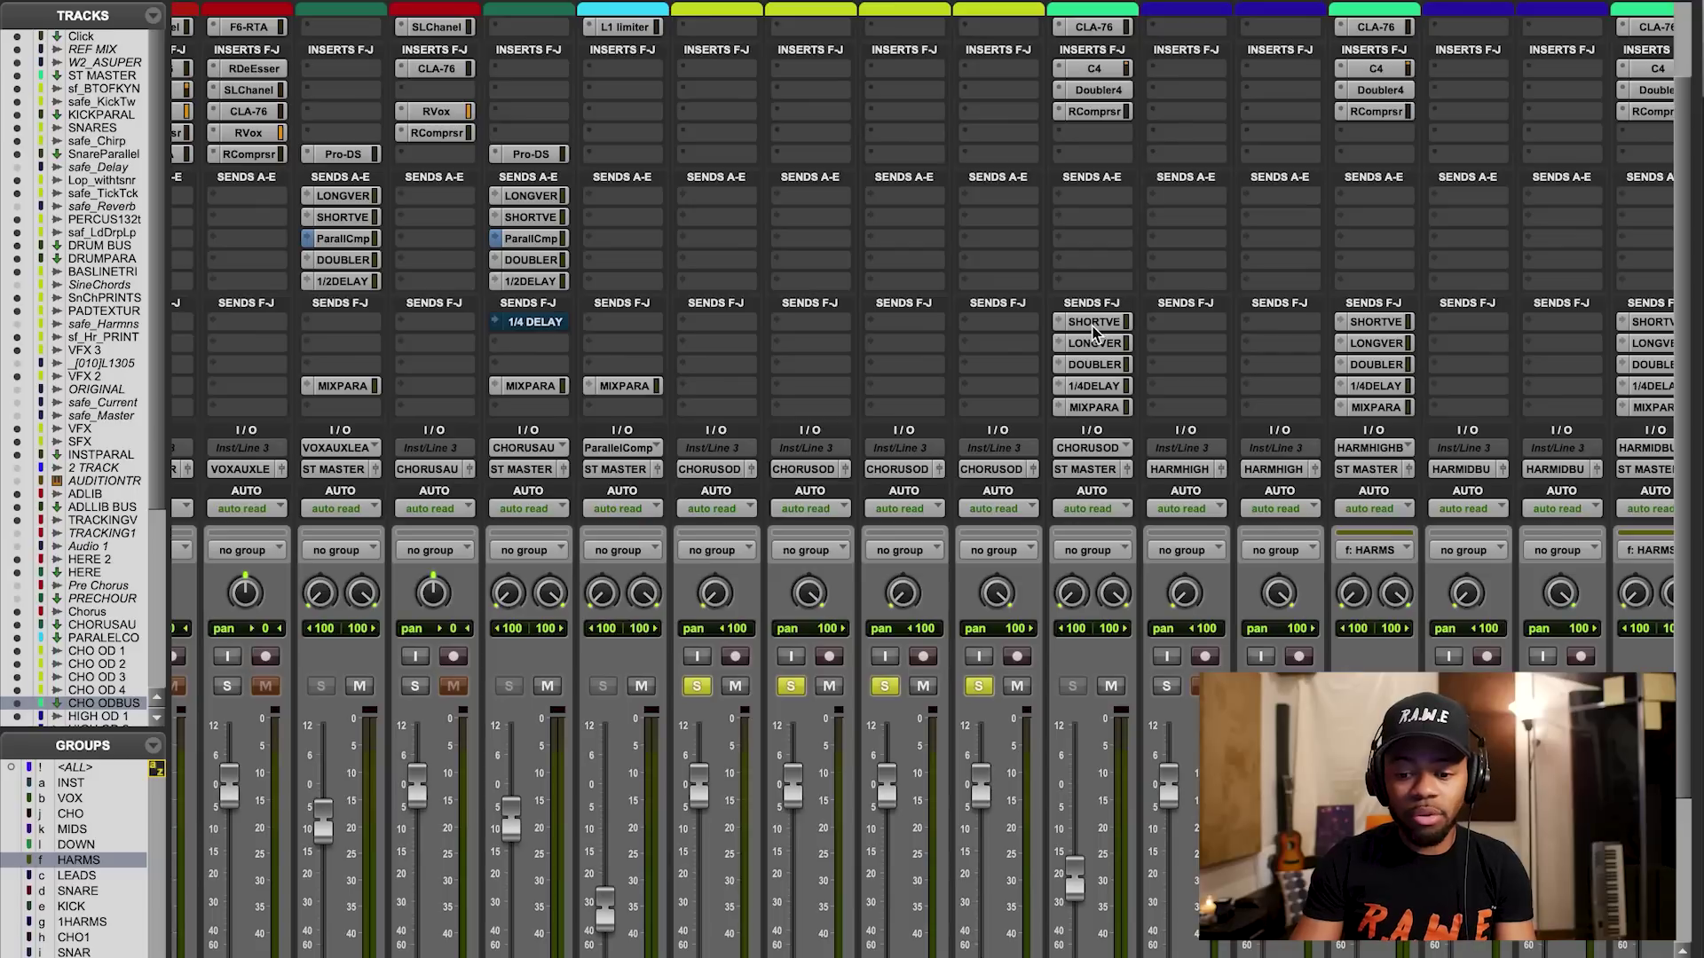
click(1093, 324)
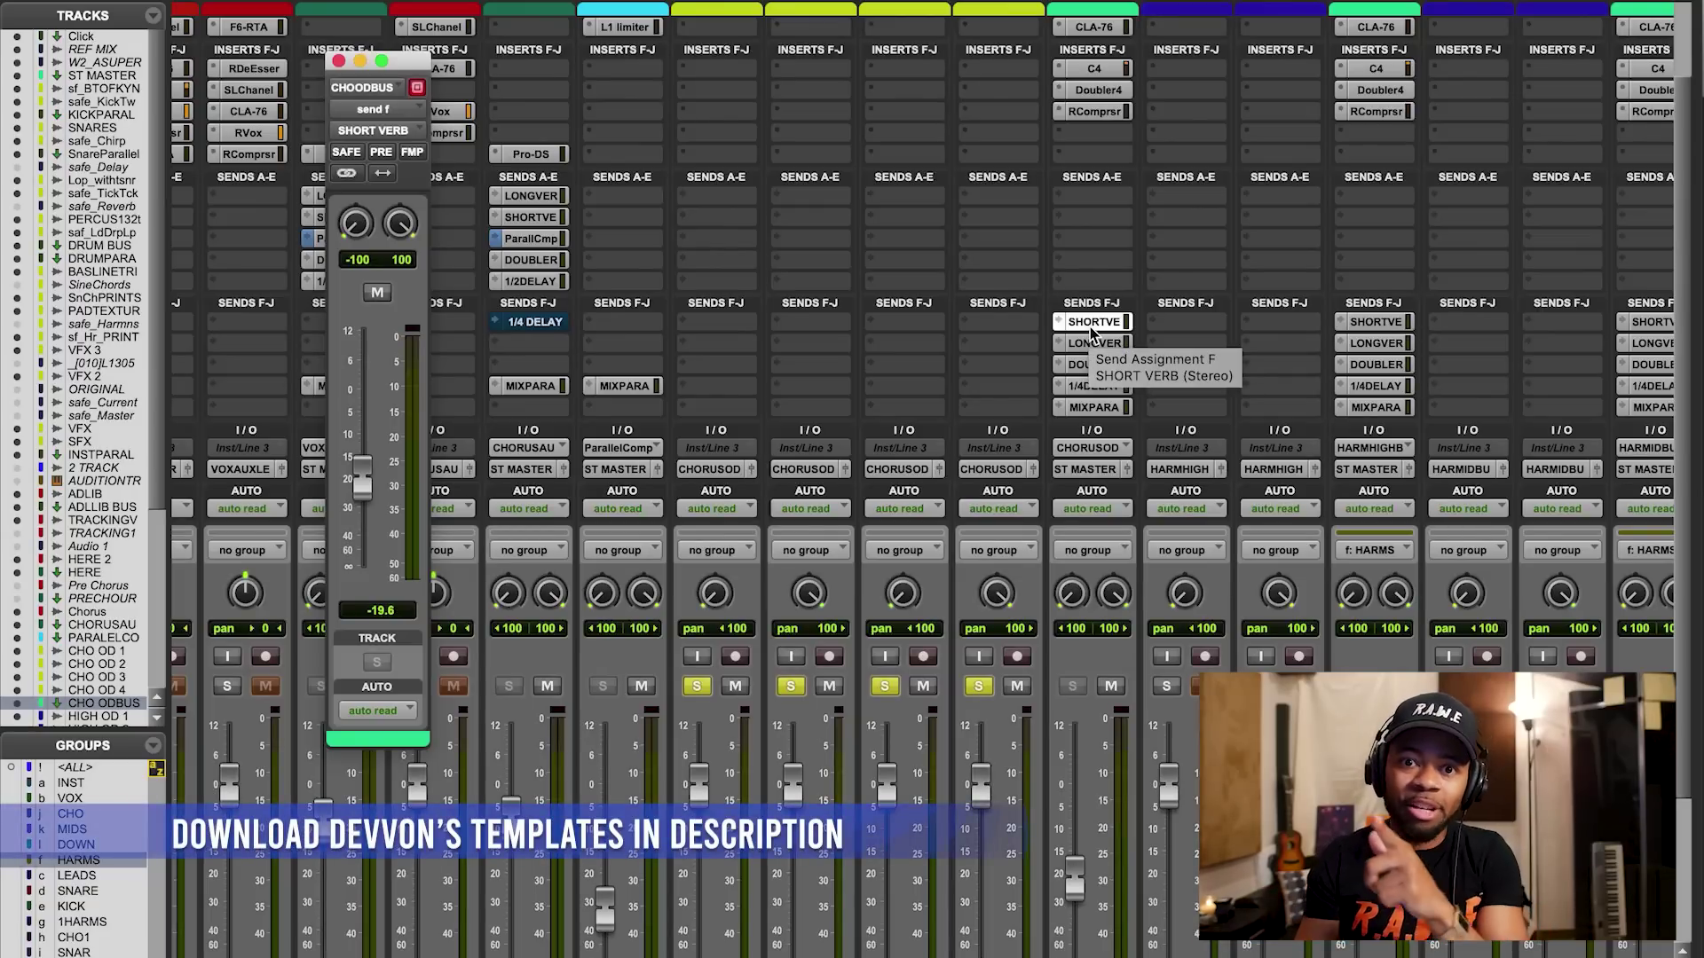
scroll(1092, 332, right, 5)
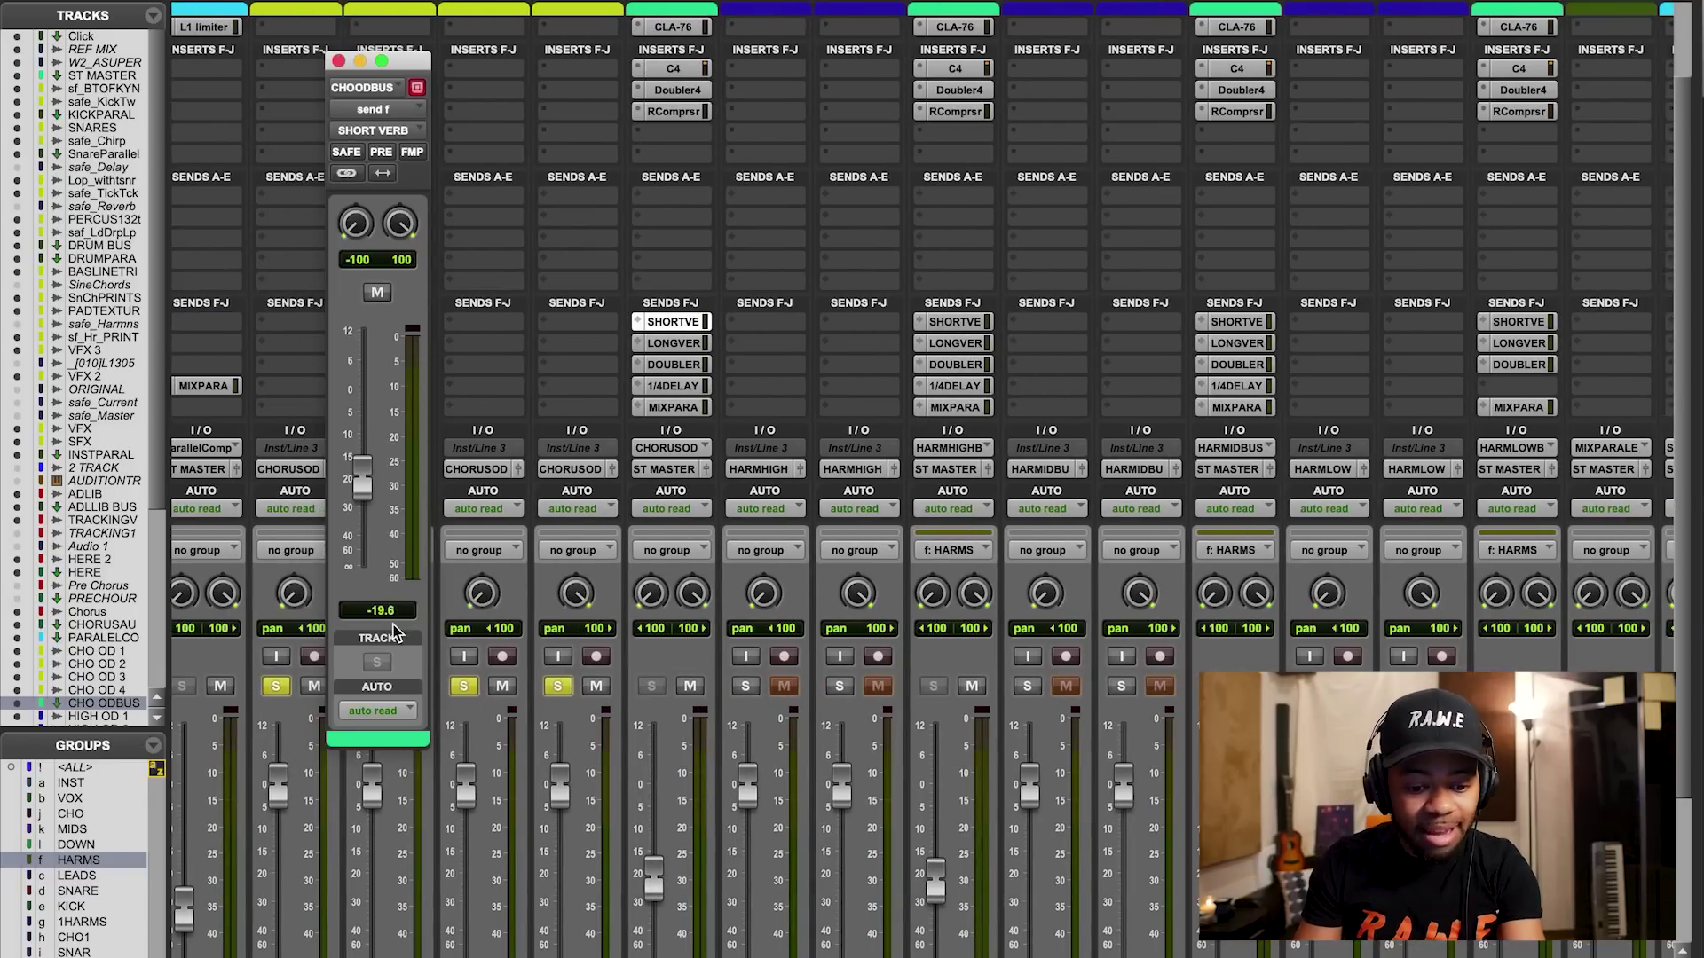
scroll(1081, 628, right, 8)
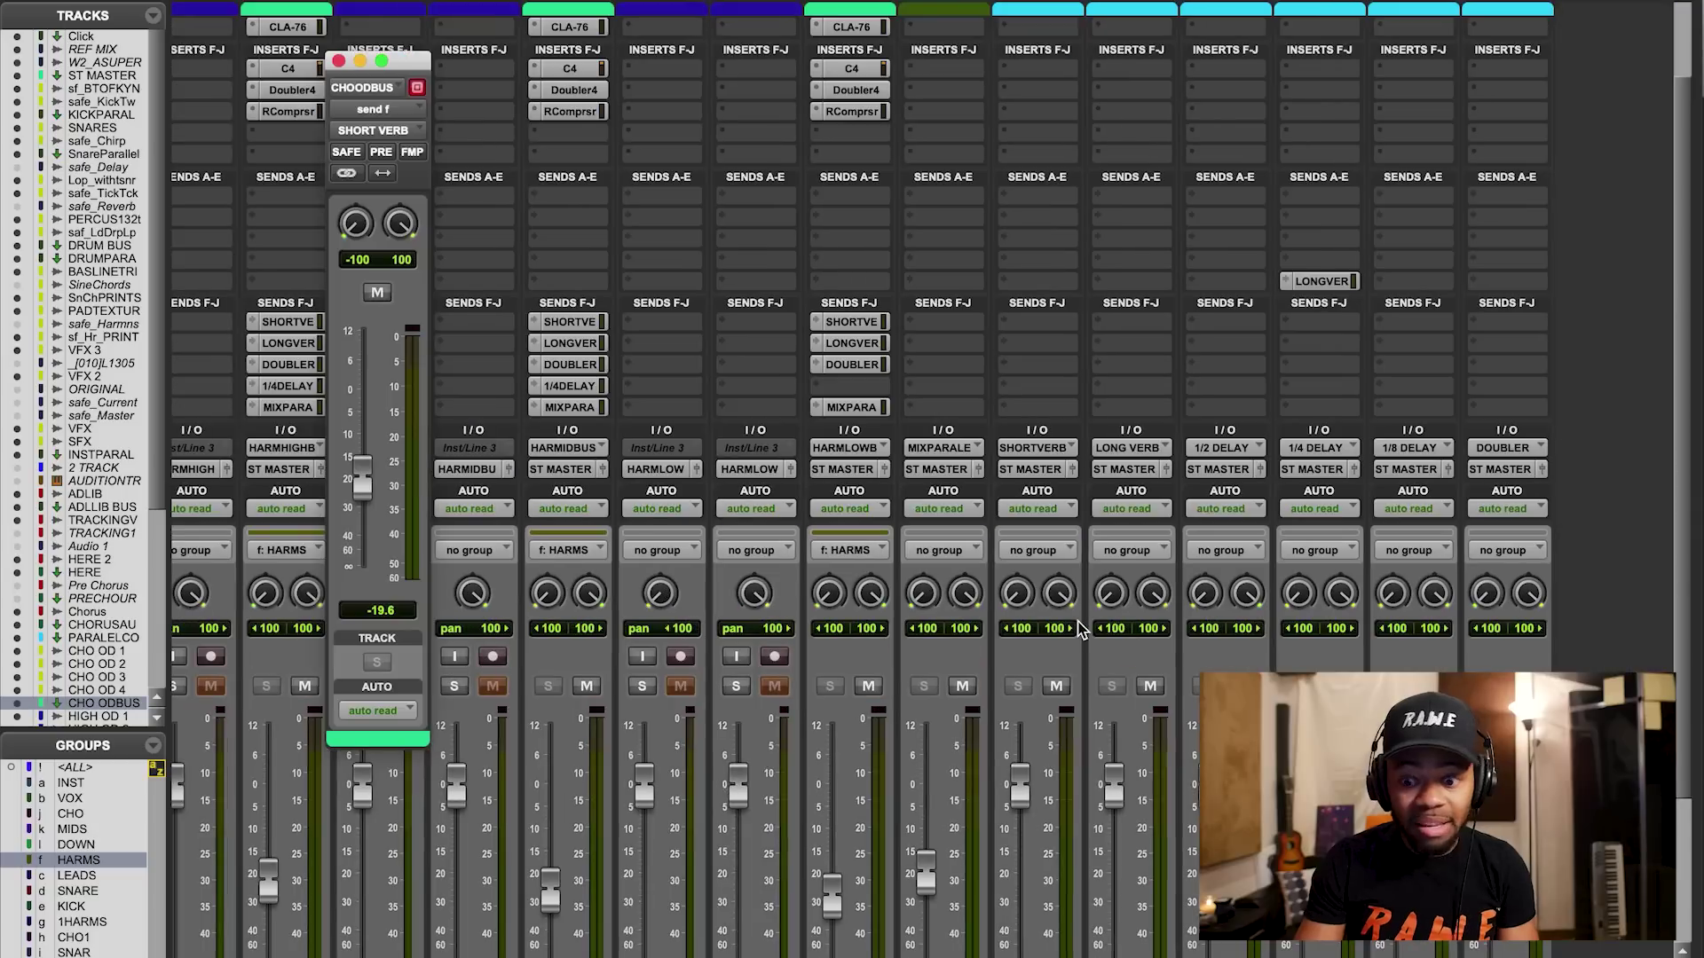
scroll(1080, 629, down, 3)
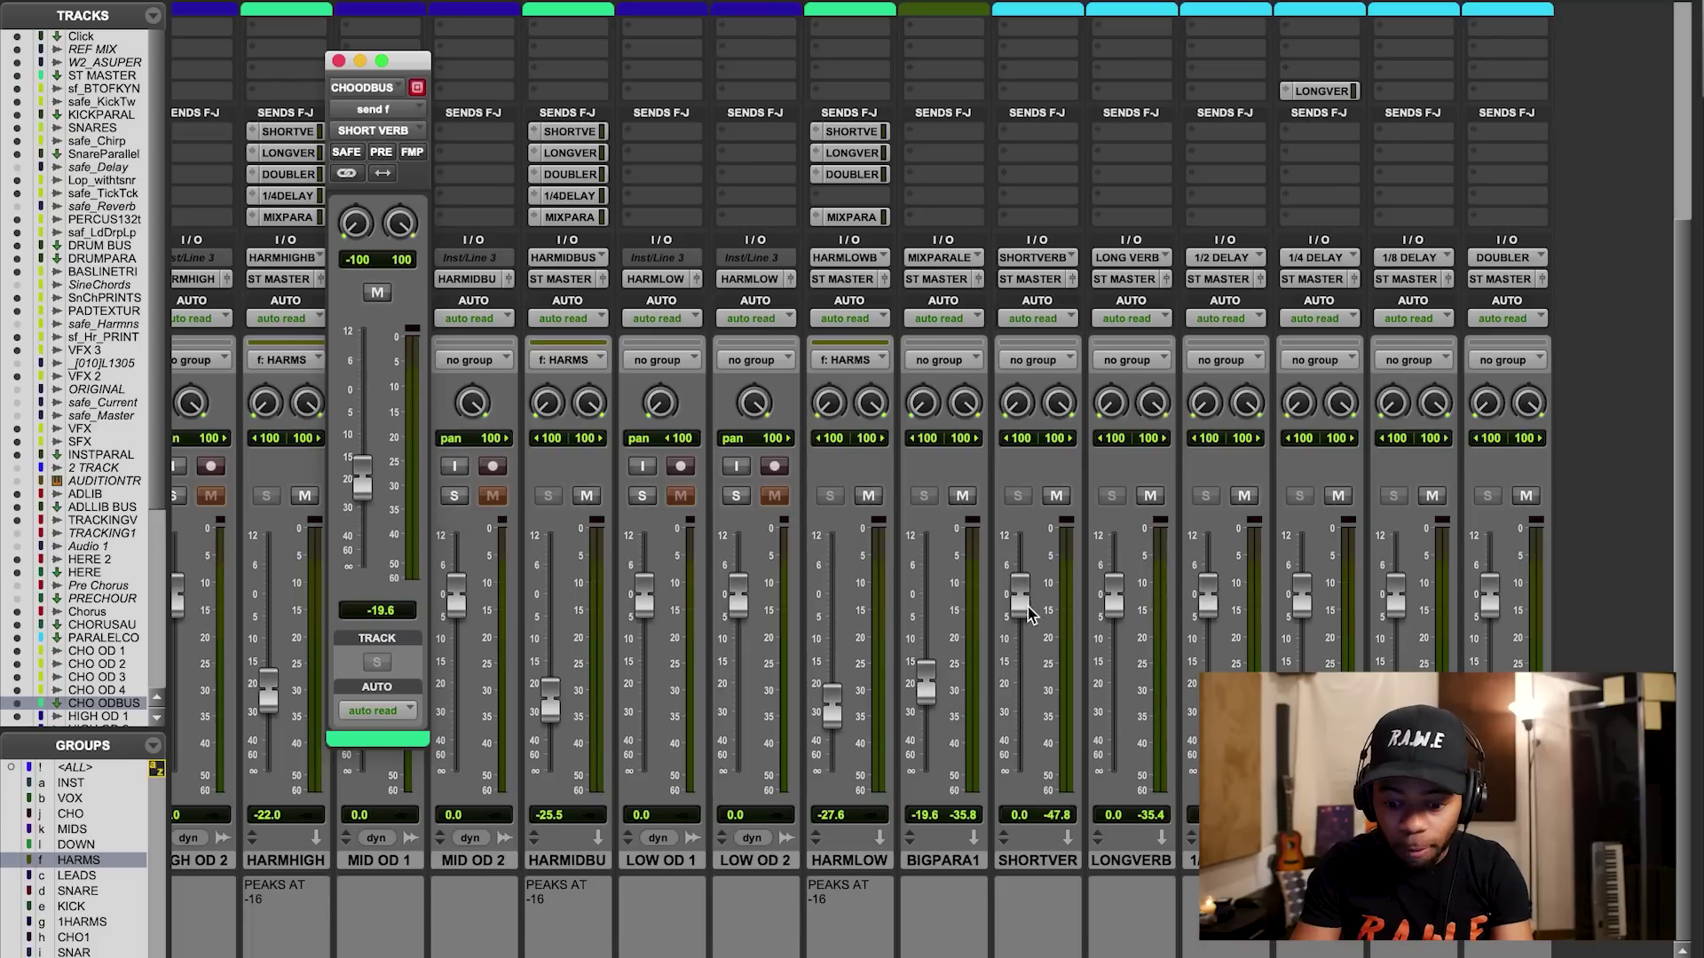
scroll(1030, 614, up, 5)
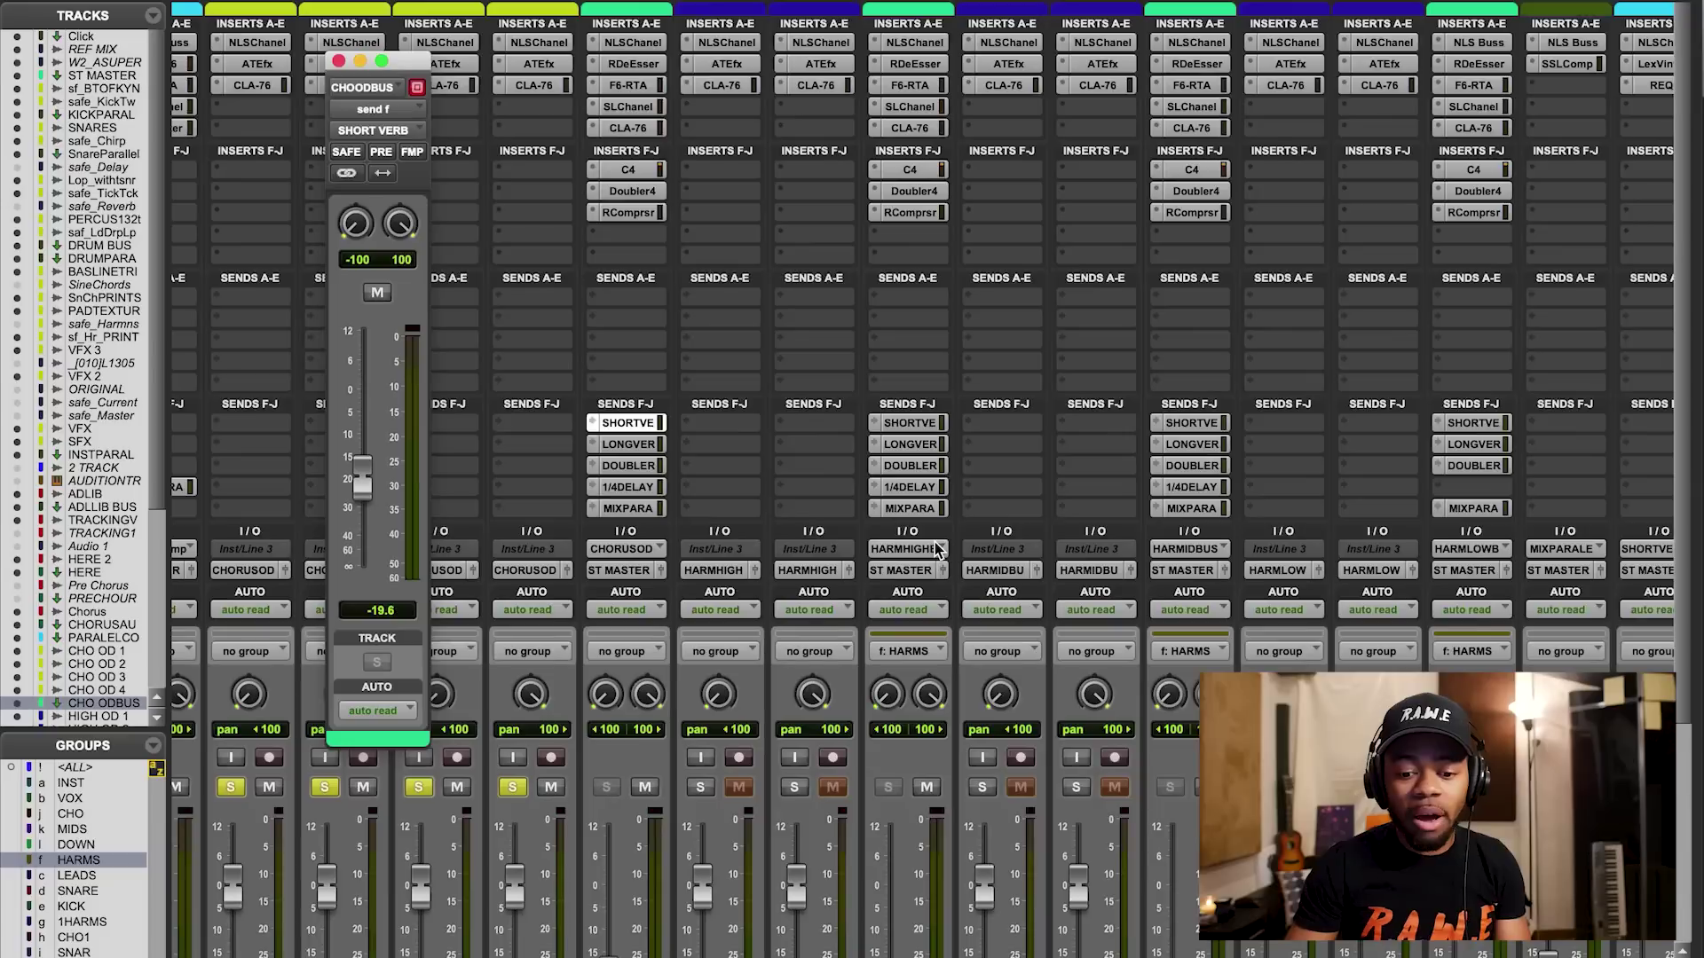
Check the SHORT VERB send's assignment in the stereo bus list and leave it unchanged
scroll(936, 550, down, 3)
click(696, 335)
mouse_move(717, 332)
mouse_move(936, 340)
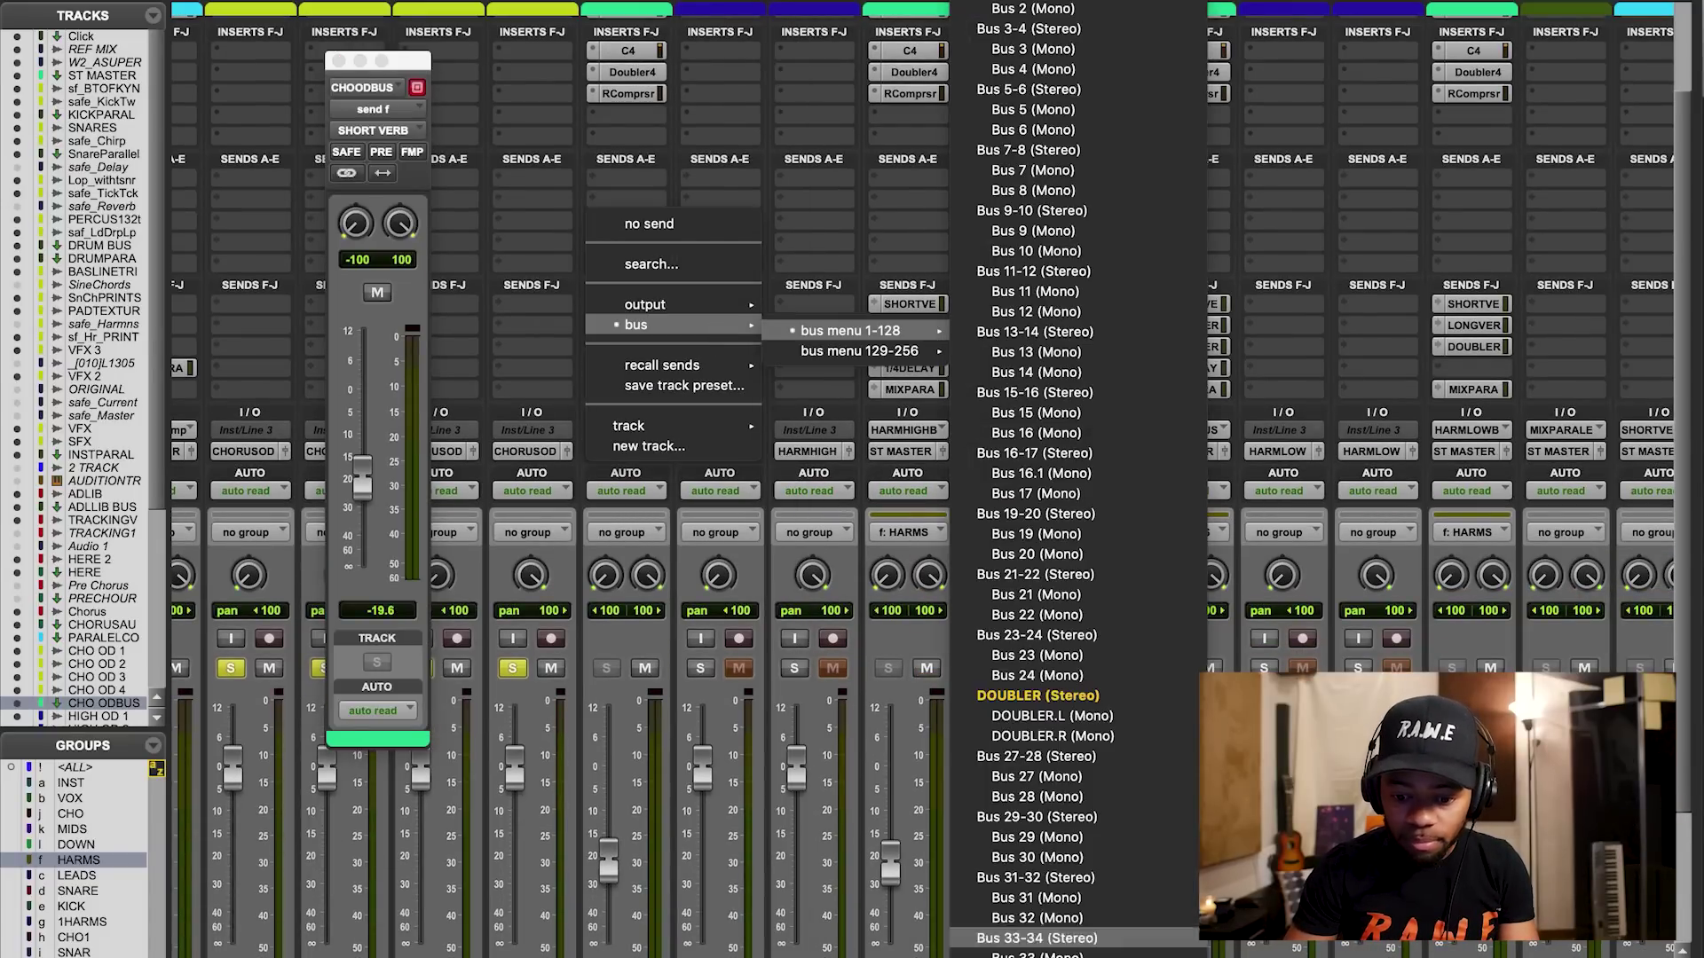
scroll(1078, 479, down, 10)
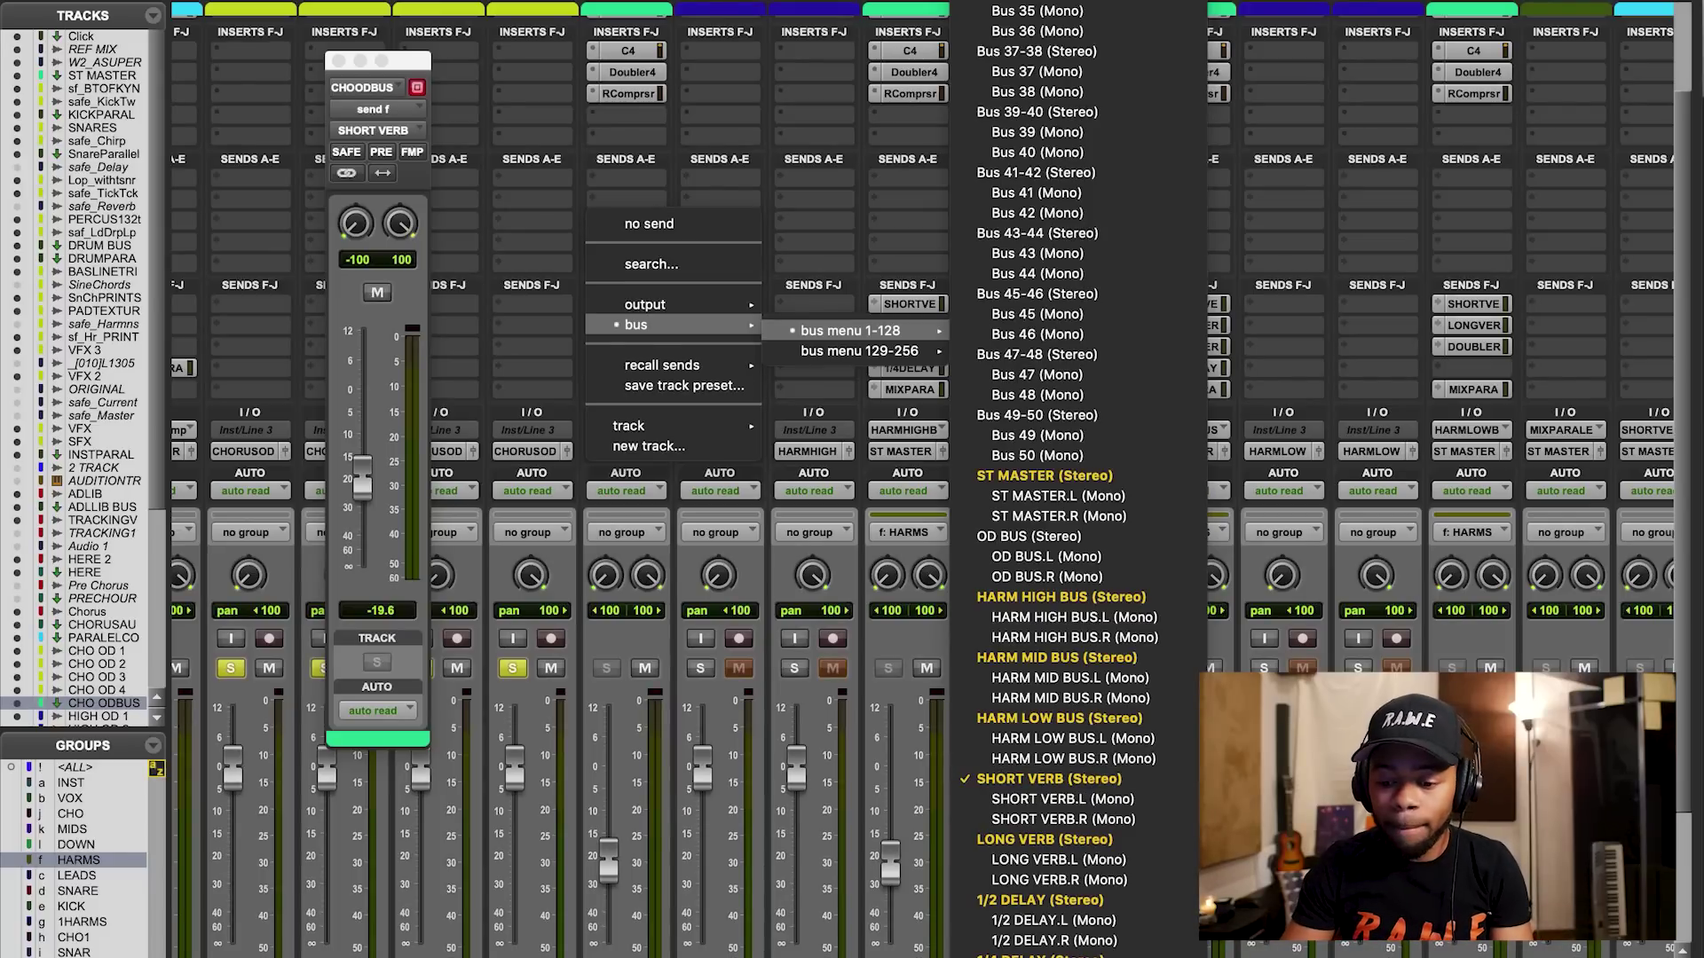
click(541, 403)
click(380, 368)
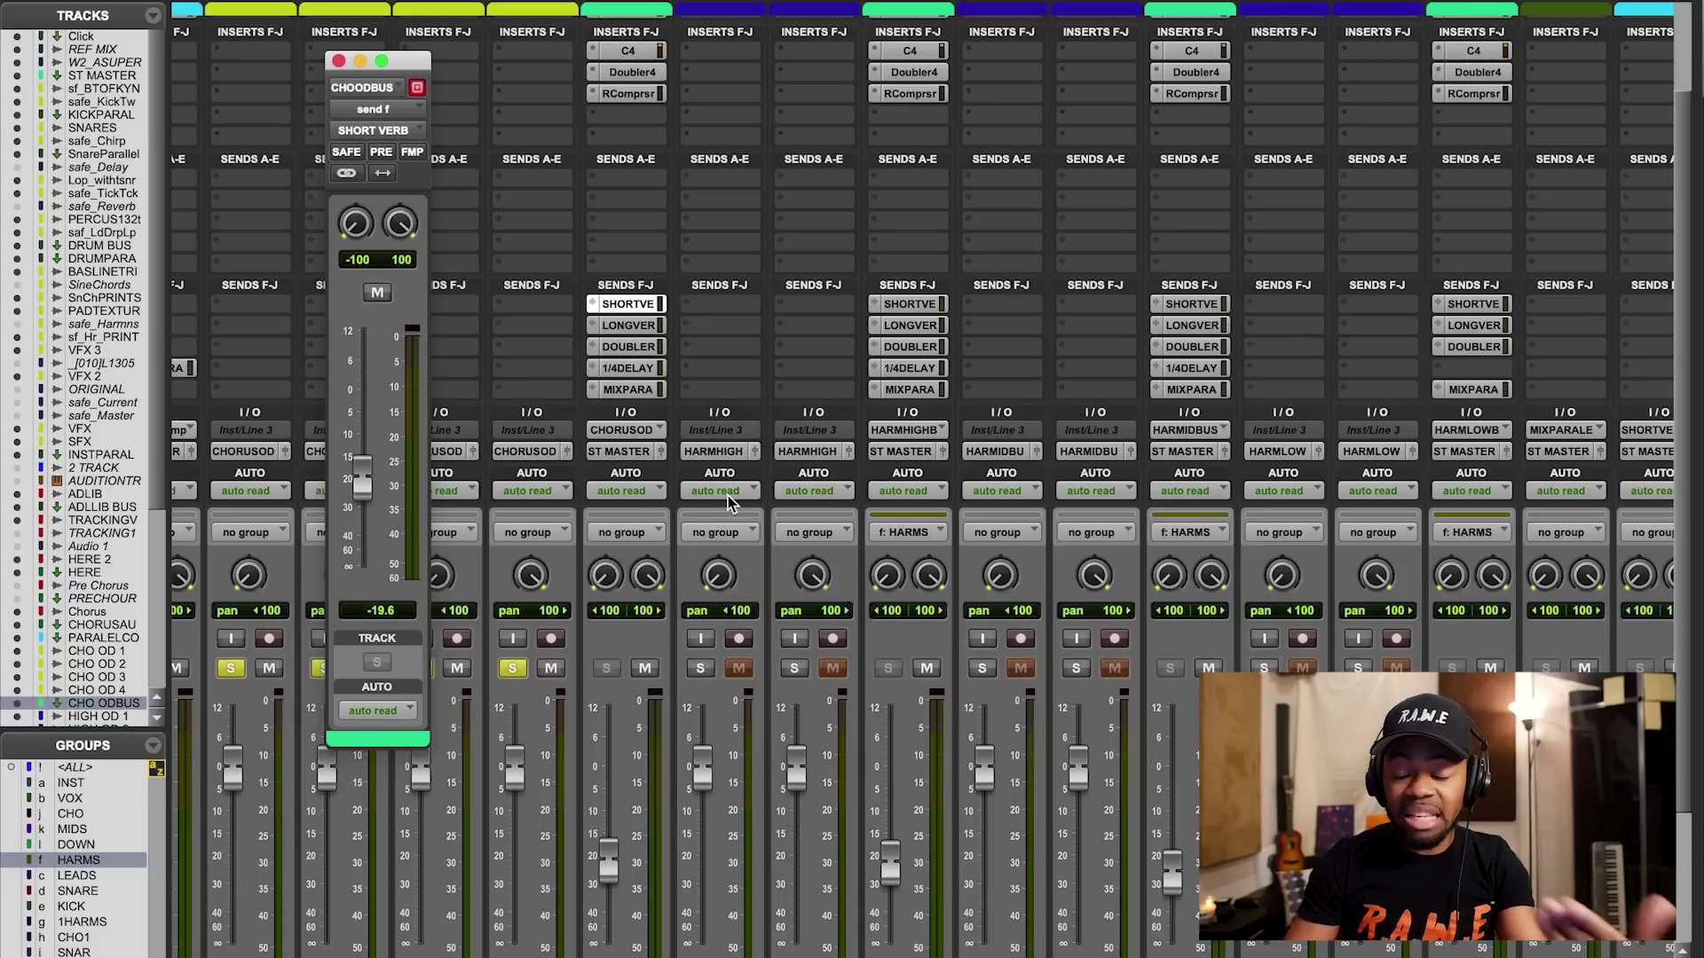
Open the chorus overdub bus's 1/4 DELAY send, review its bus assignment, and lower the send level to -∞
scroll(728, 502, right, 1)
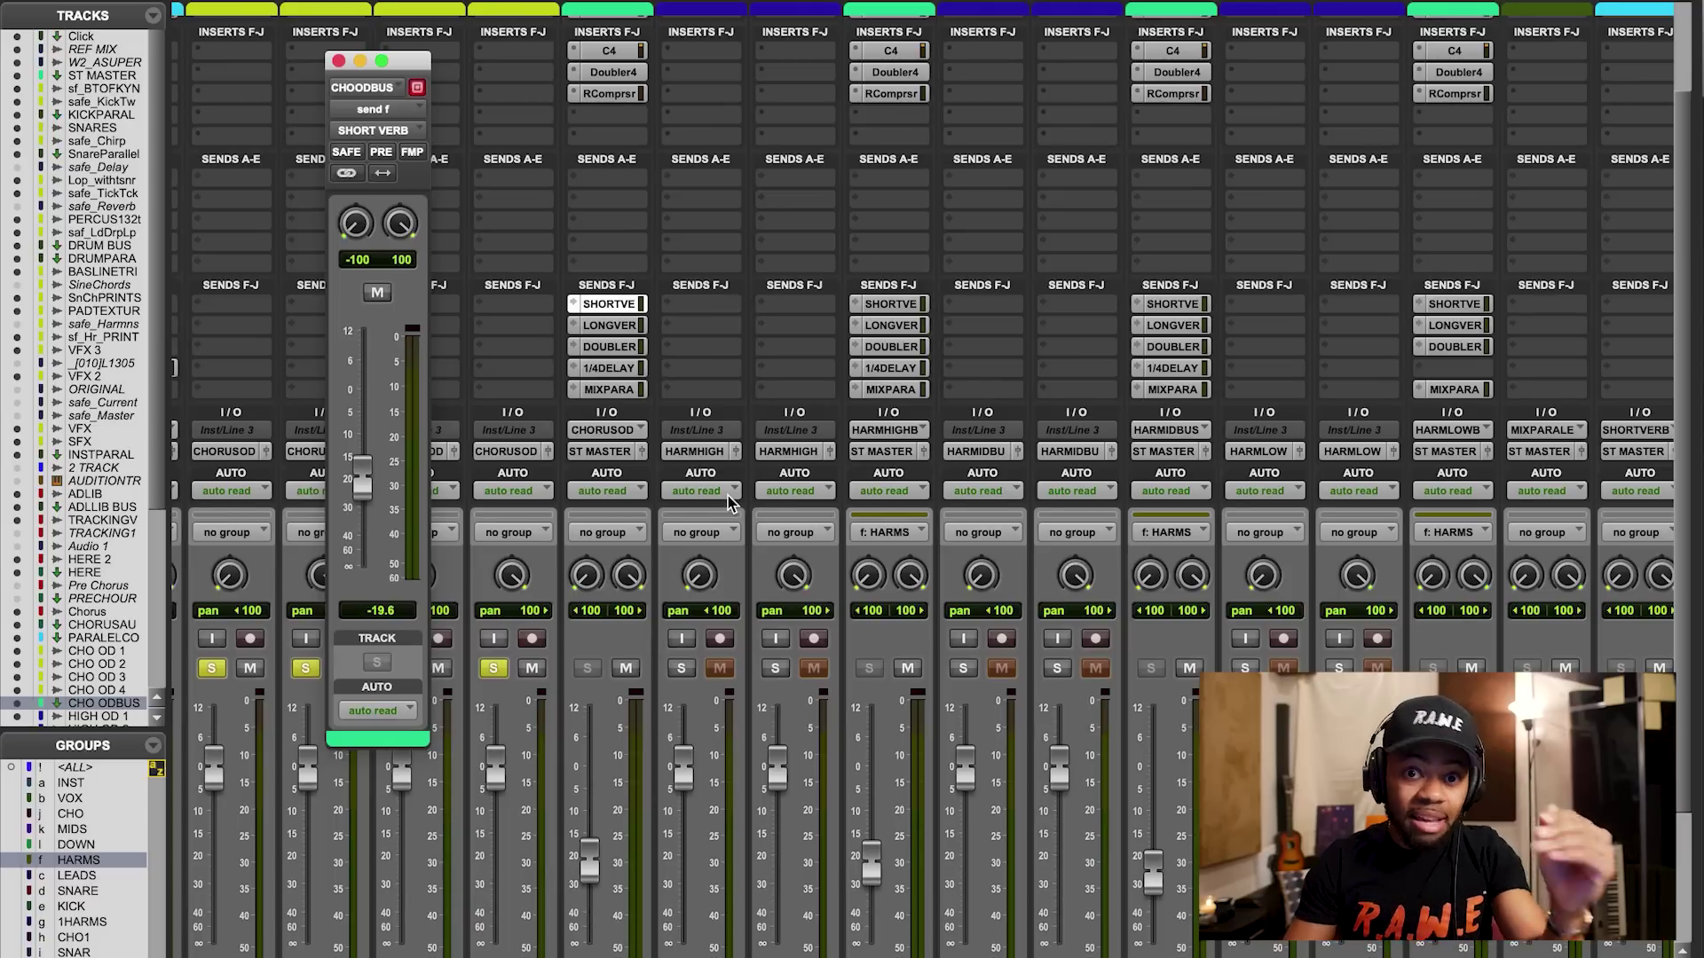
scroll(728, 502, right, 5)
scroll(923, 518, down, 3)
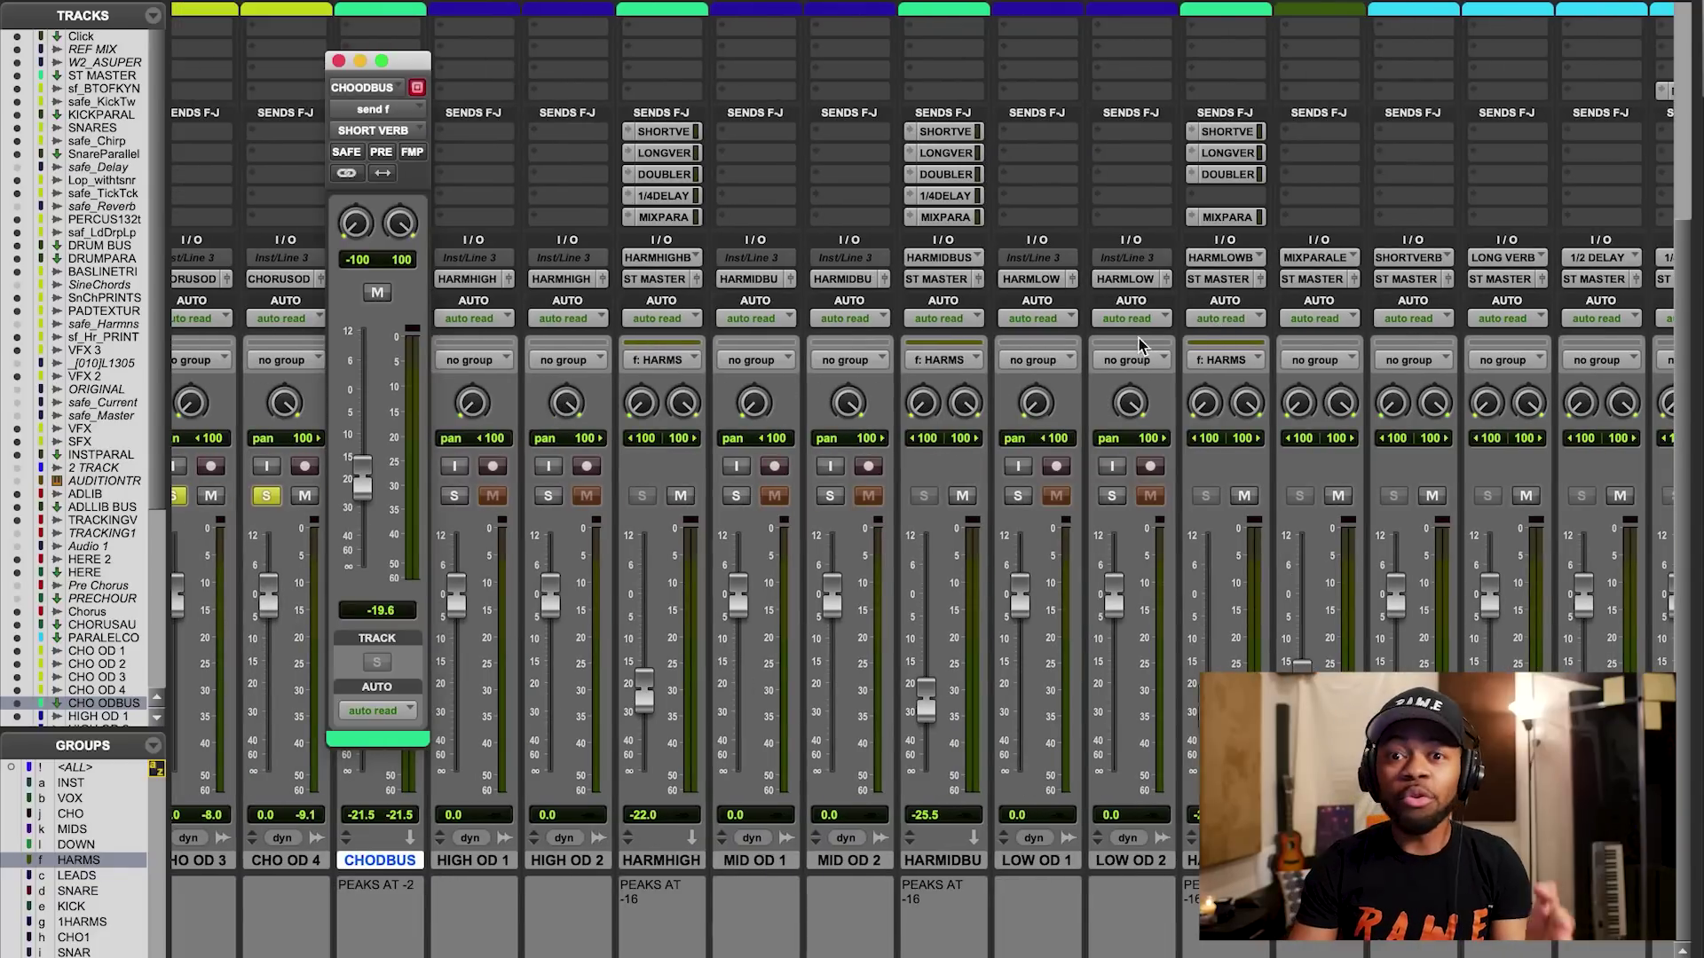
scroll(748, 413, left, 5)
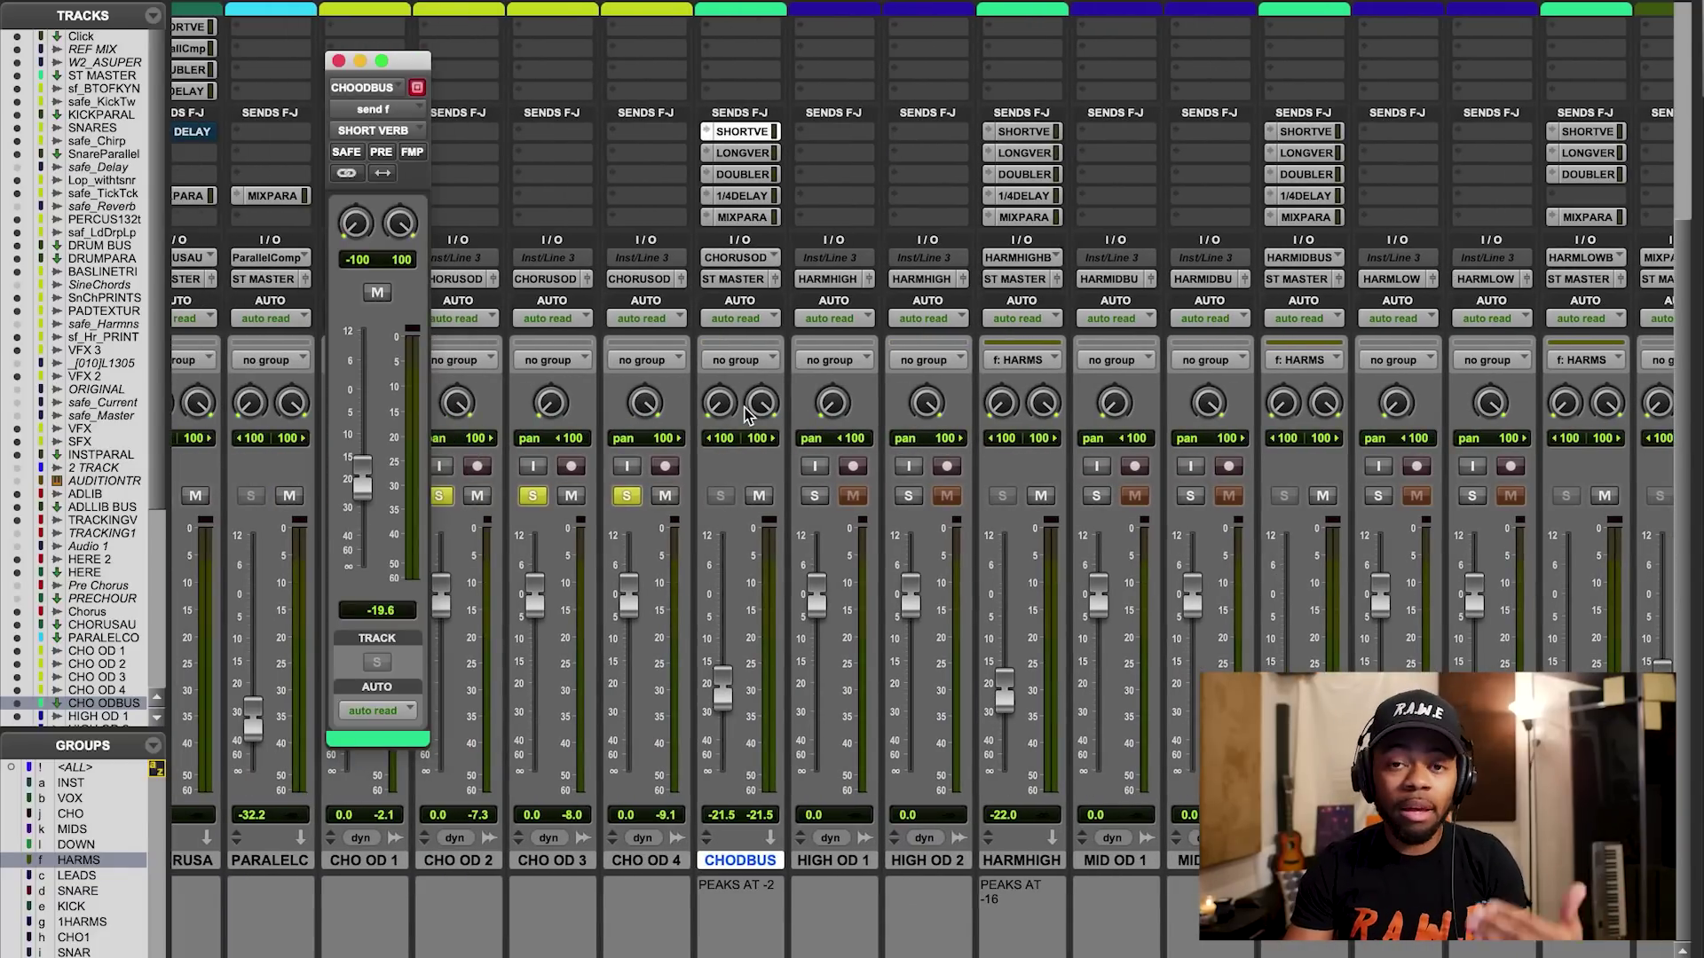
click(744, 196)
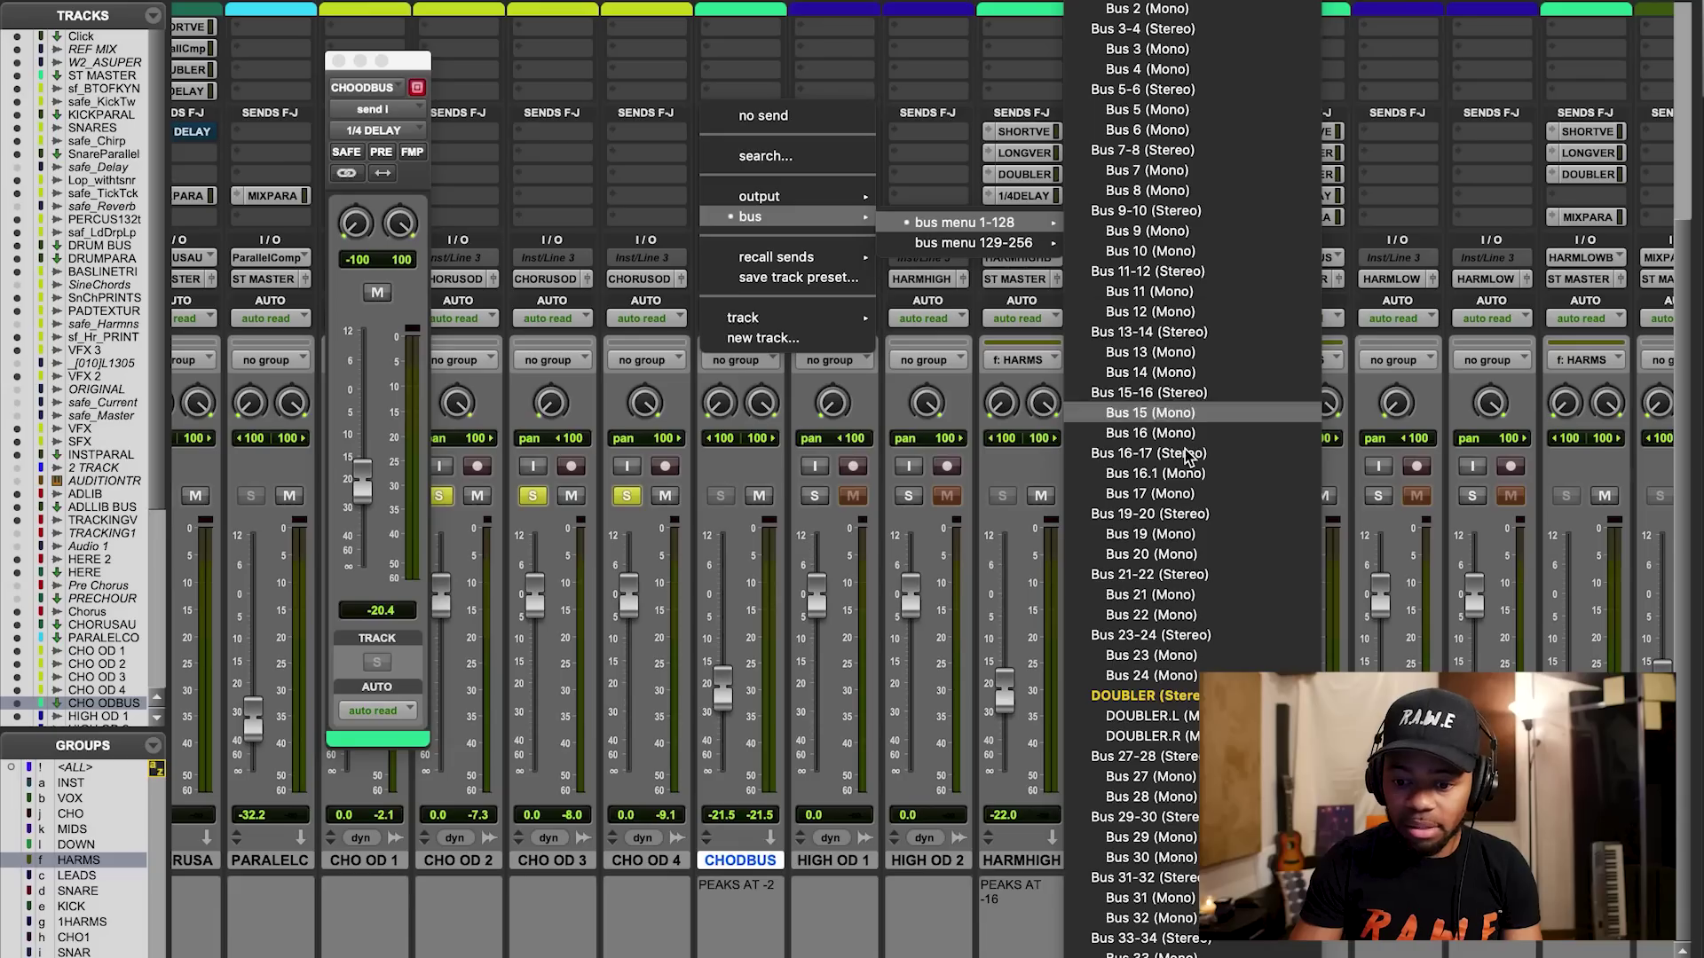
scroll(1151, 479, down, 5)
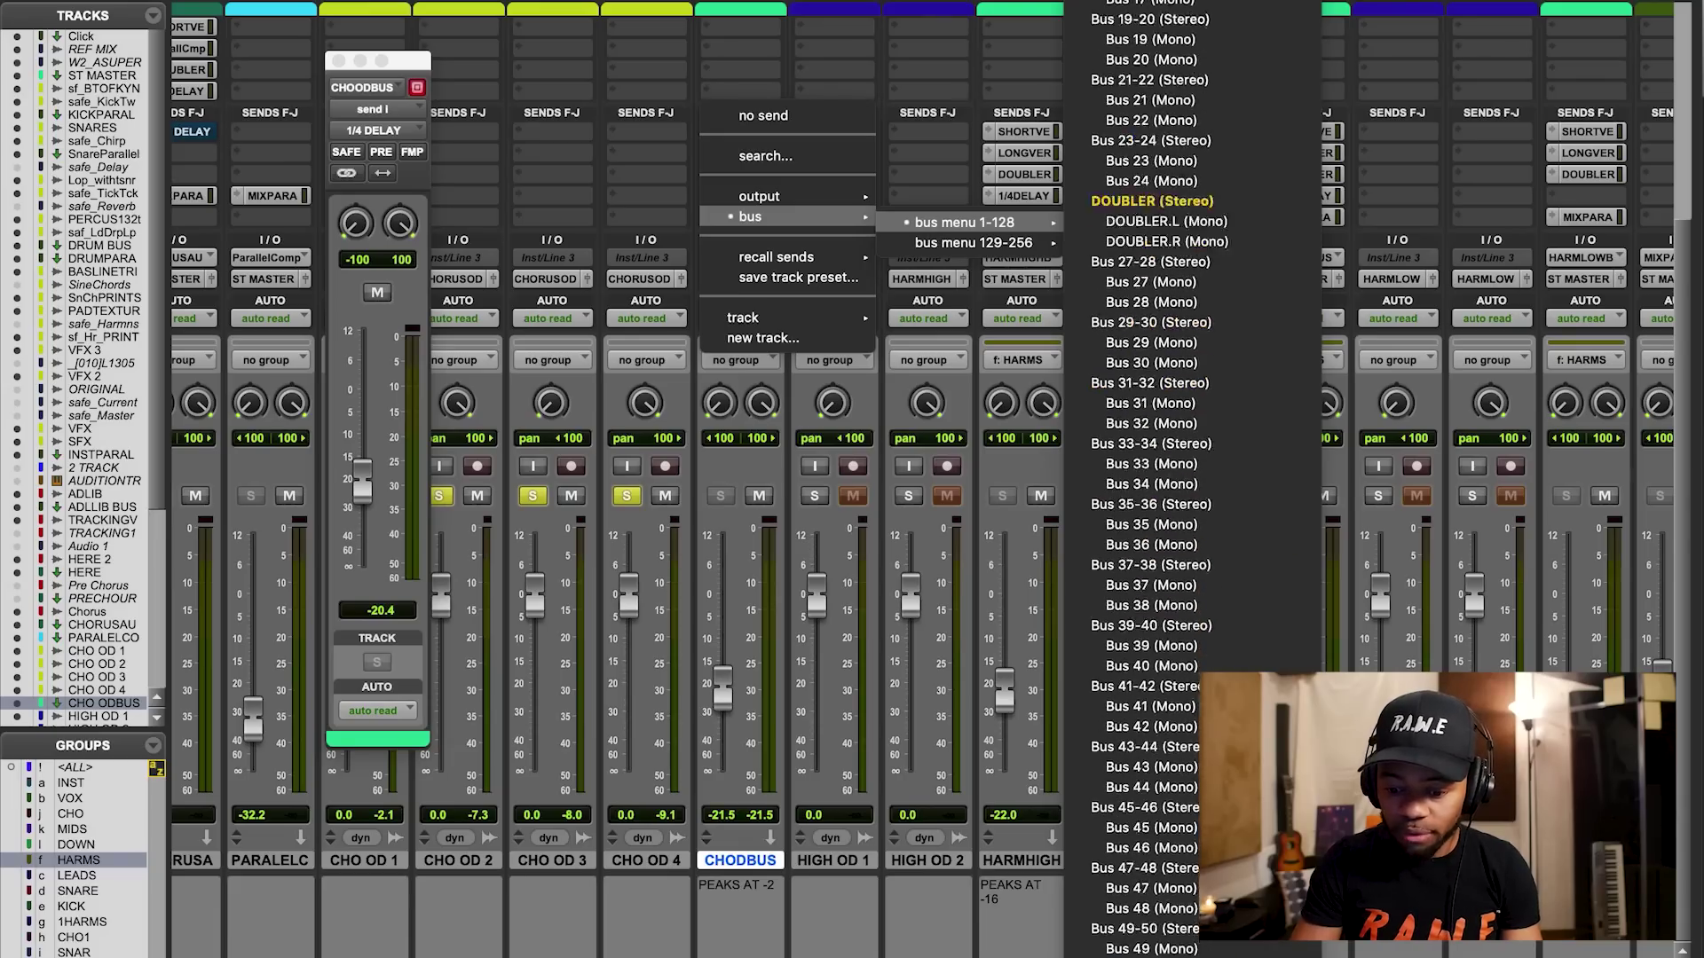
scroll(1145, 766, down, 10)
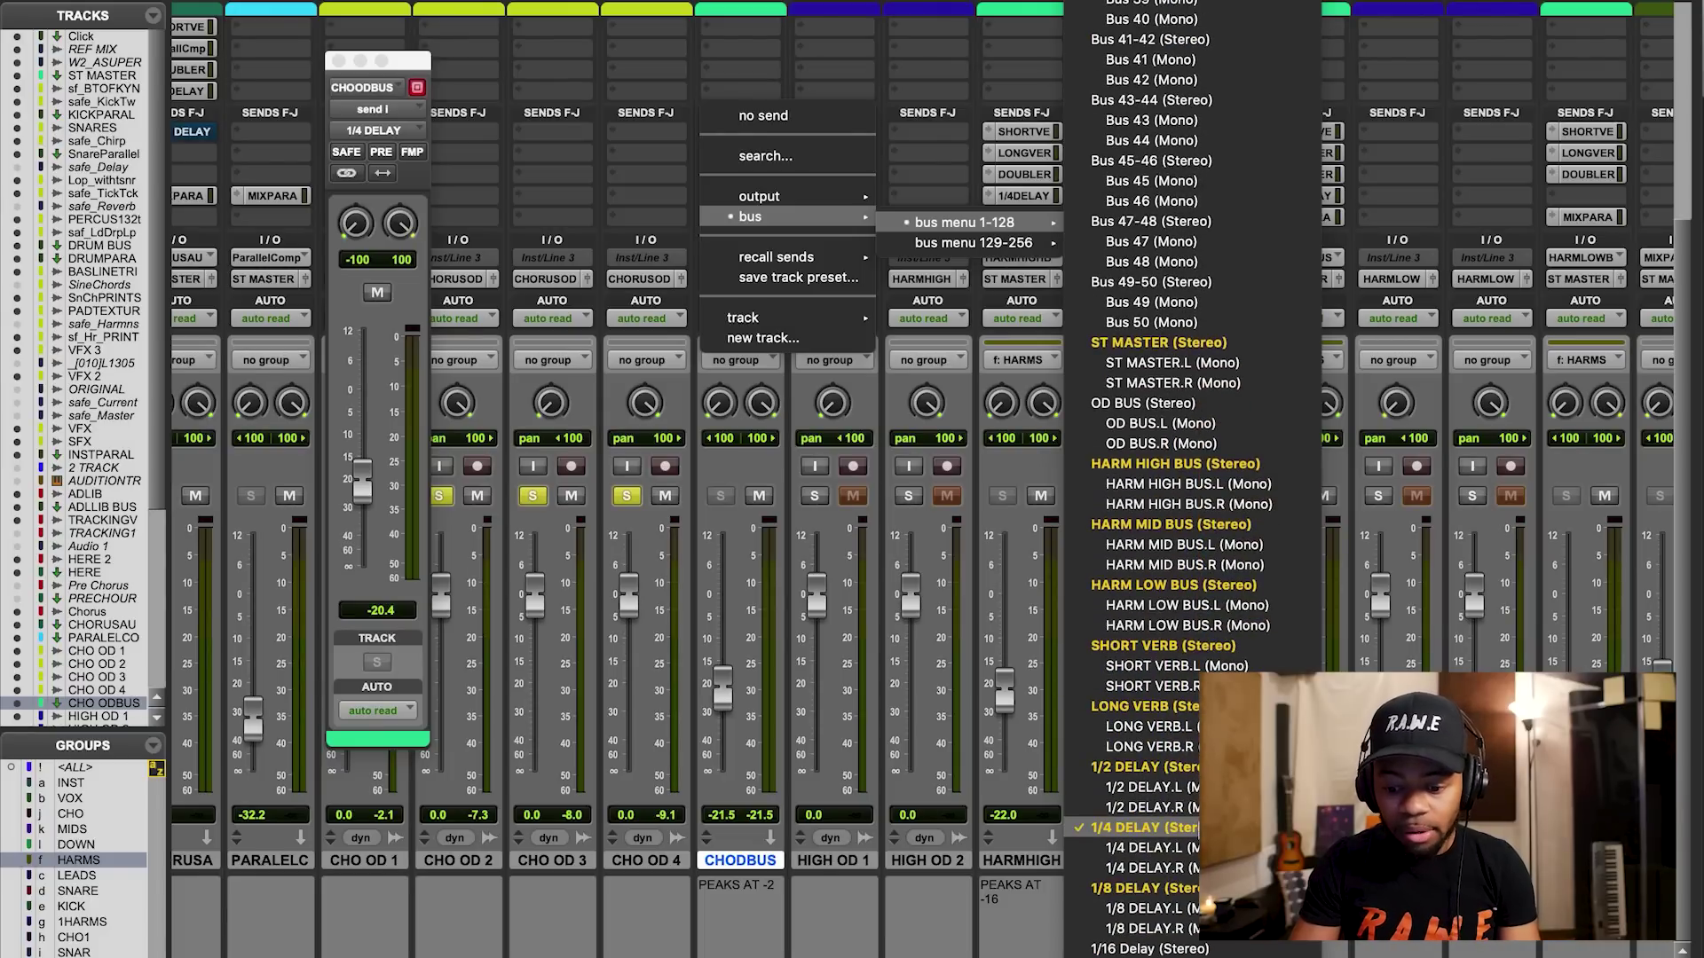
click(390, 335)
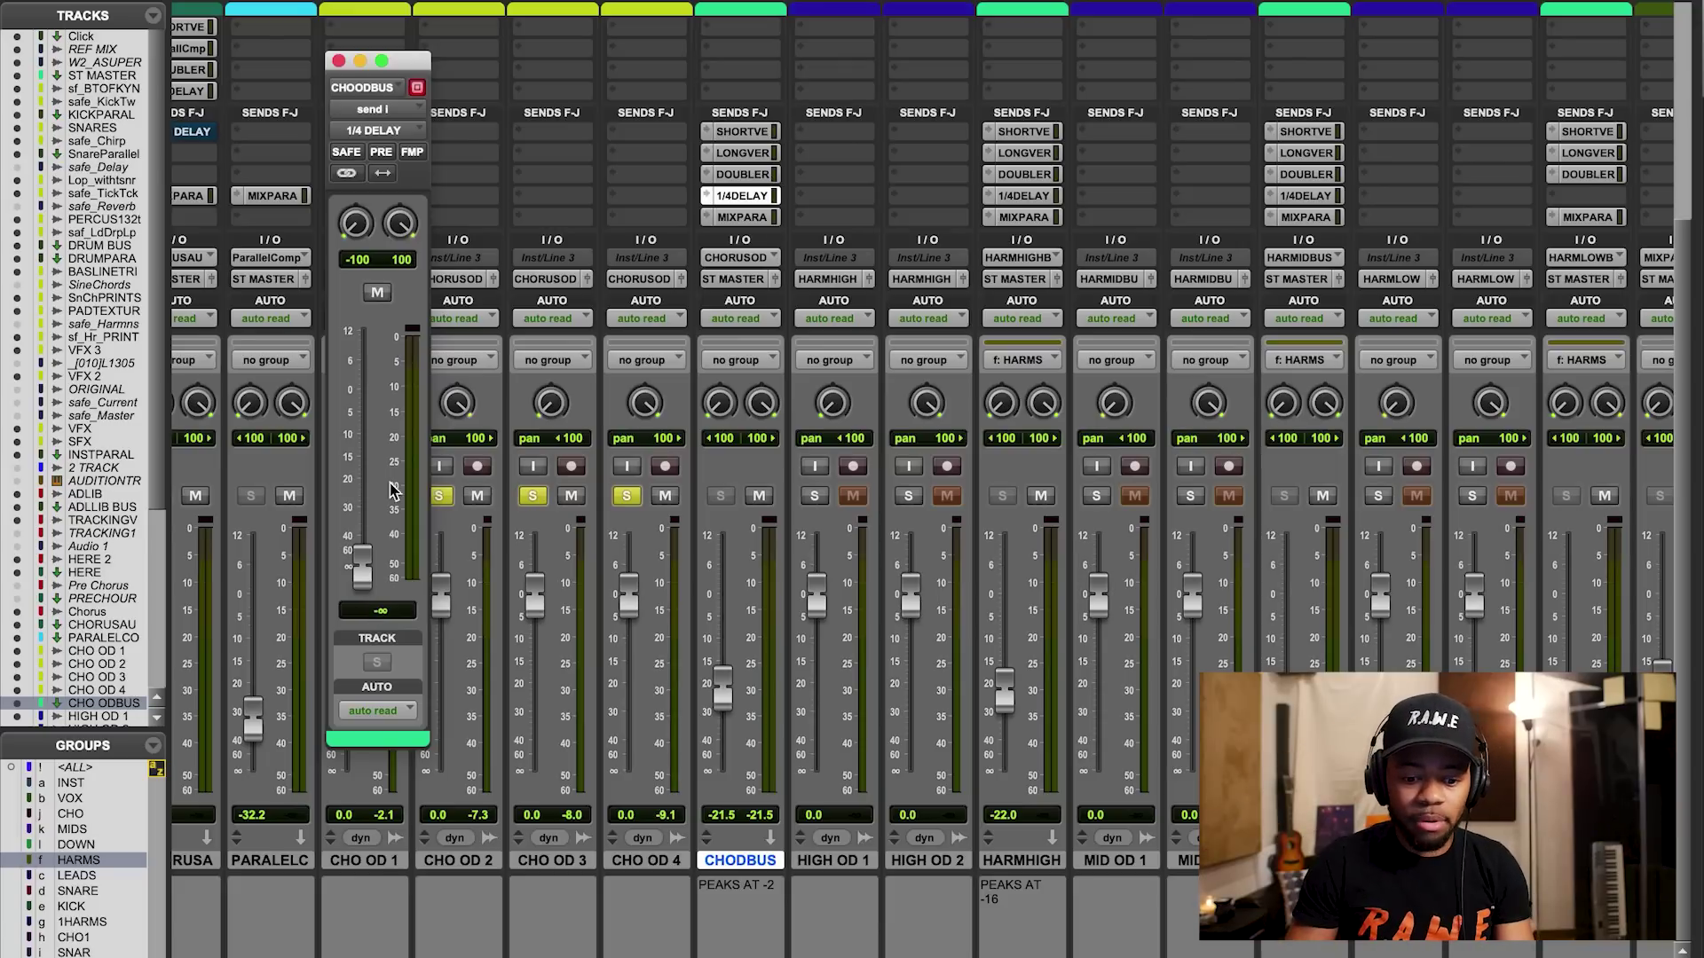
mouse_move(363, 563)
mouse_down()
mouse_move(368, 406)
mouse_move(364, 568)
mouse_up()
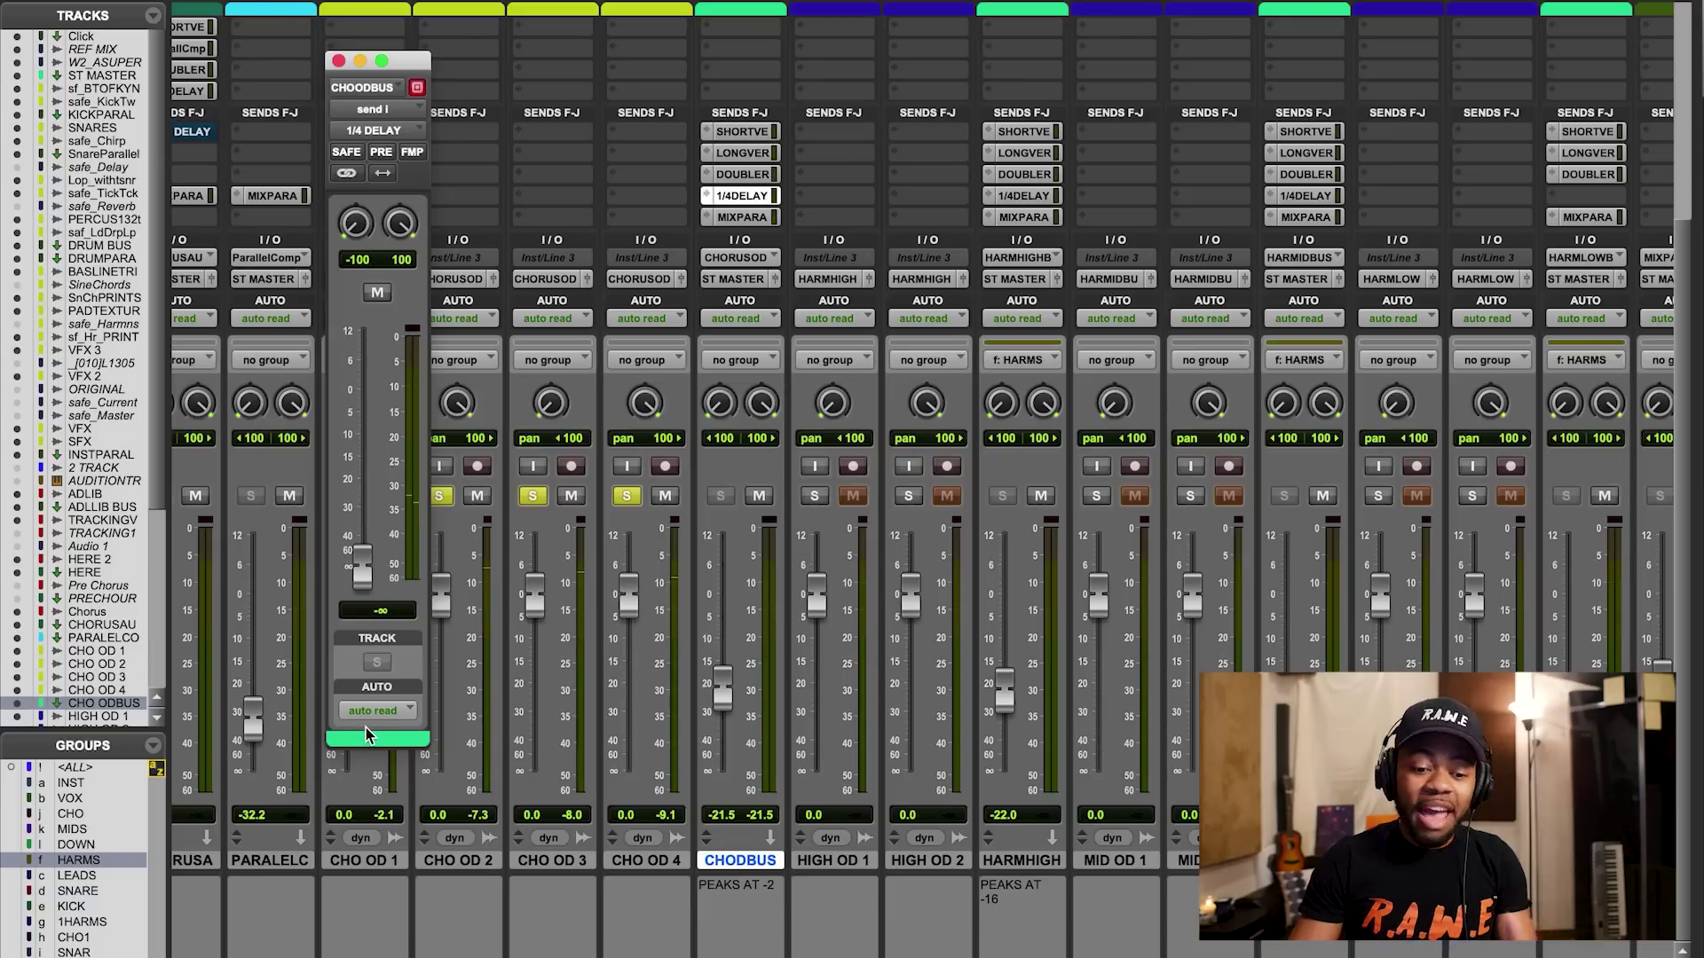